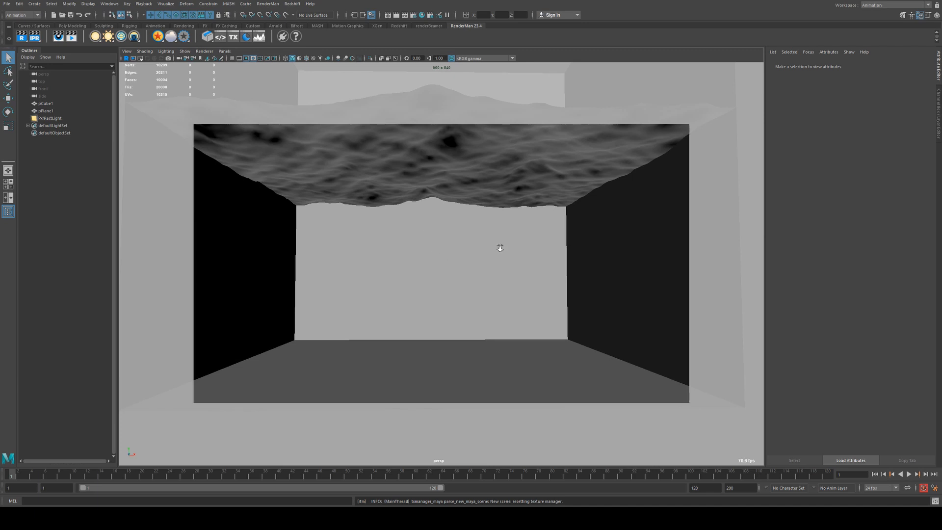
Select the ocean plane and examine its hotOceanDeformer1 attributes and channel values.
alt+drag(498, 246, 414, 236)
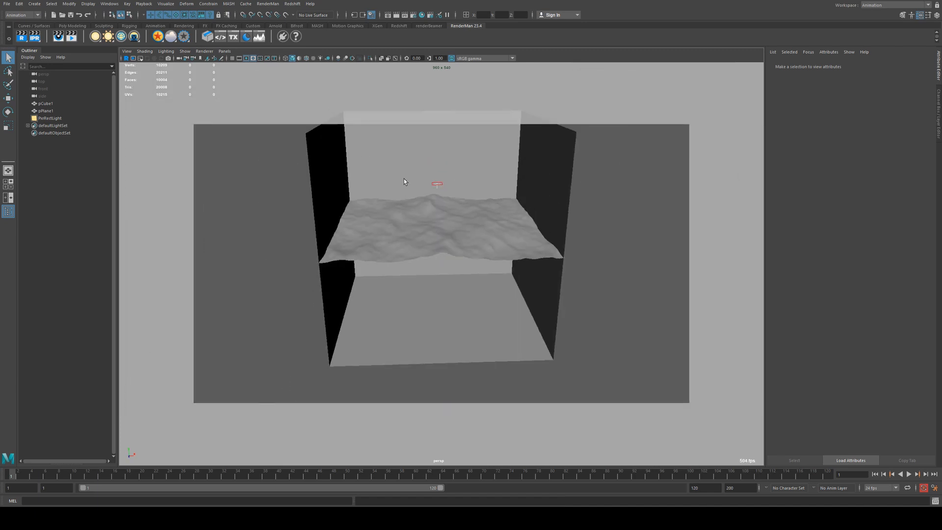
click(404, 230)
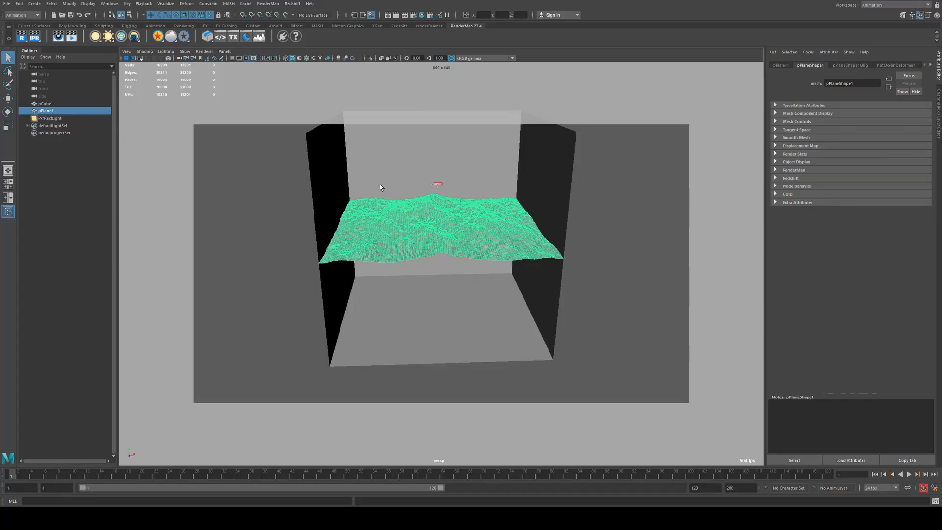
click(389, 173)
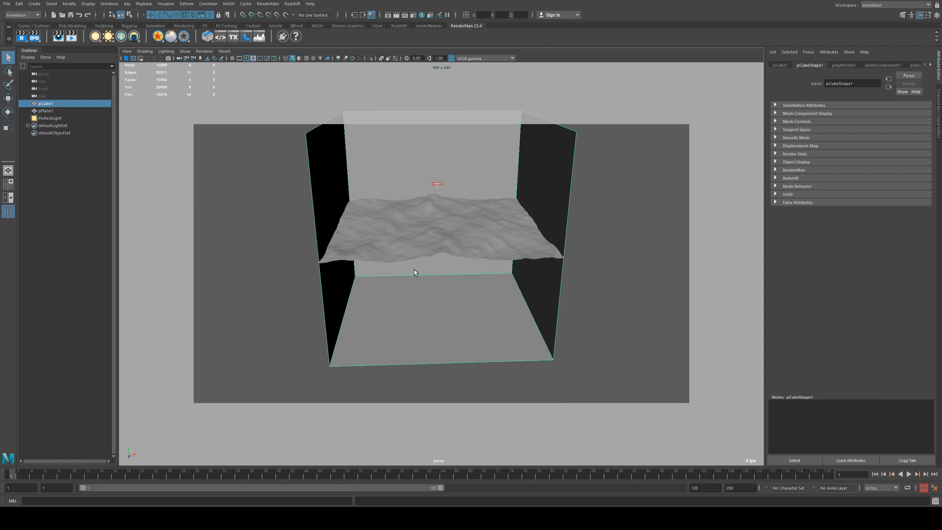
click(417, 232)
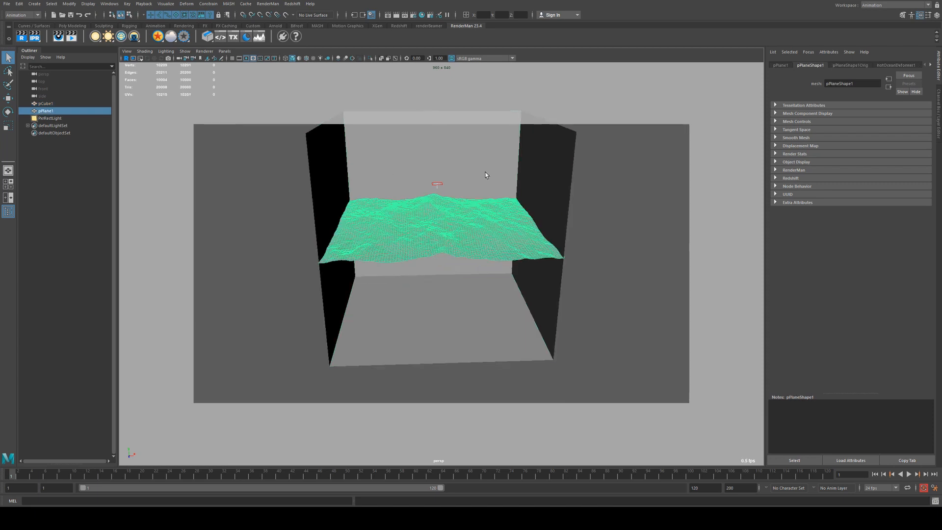
click(889, 65)
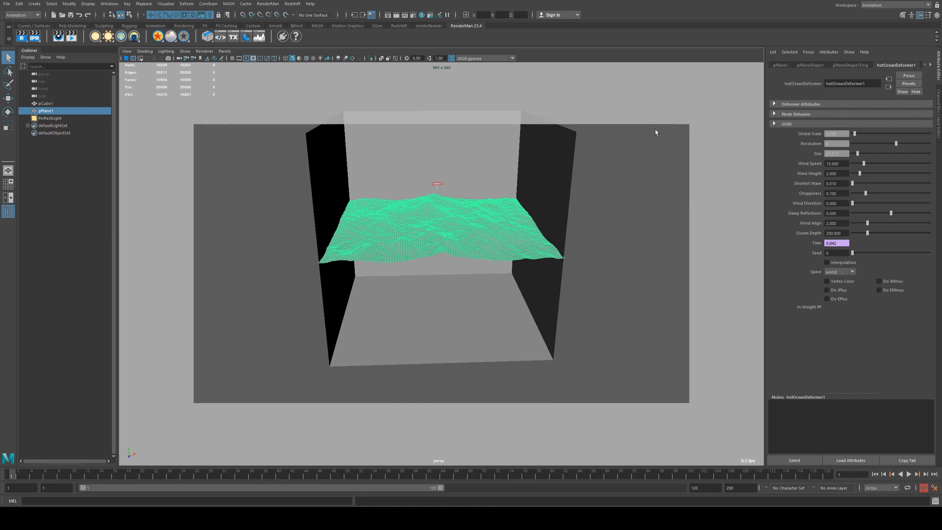
click(938, 111)
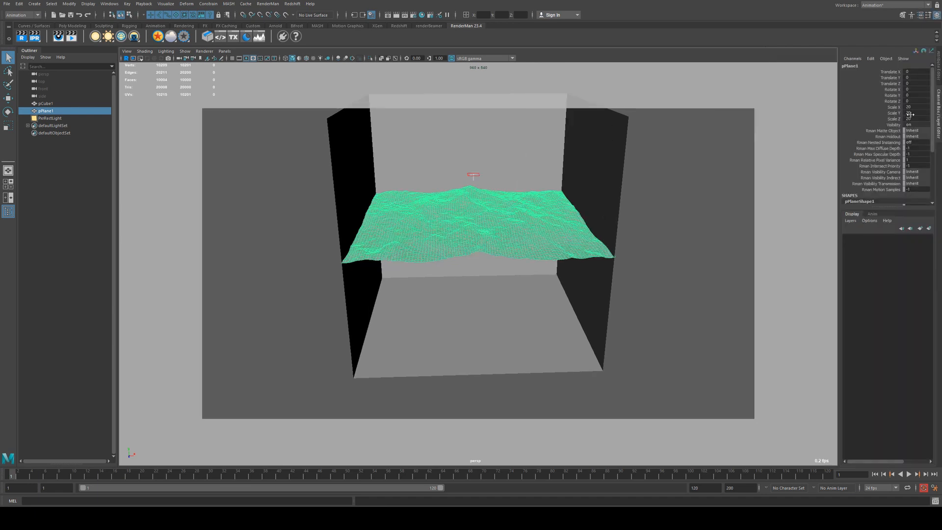
Select the PerfectLight and expand its Advanced and Shadows attribute sections, checking Trace Light Paths.
click(474, 174)
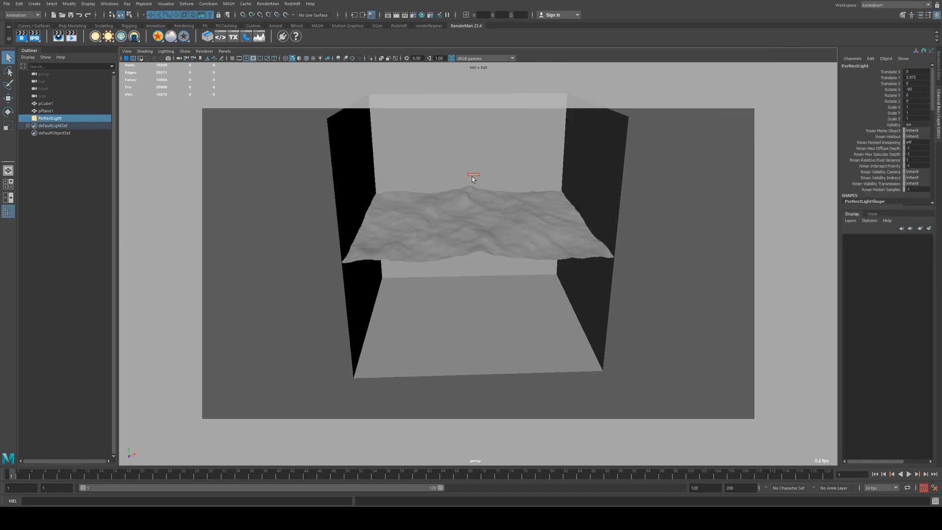
click(939, 58)
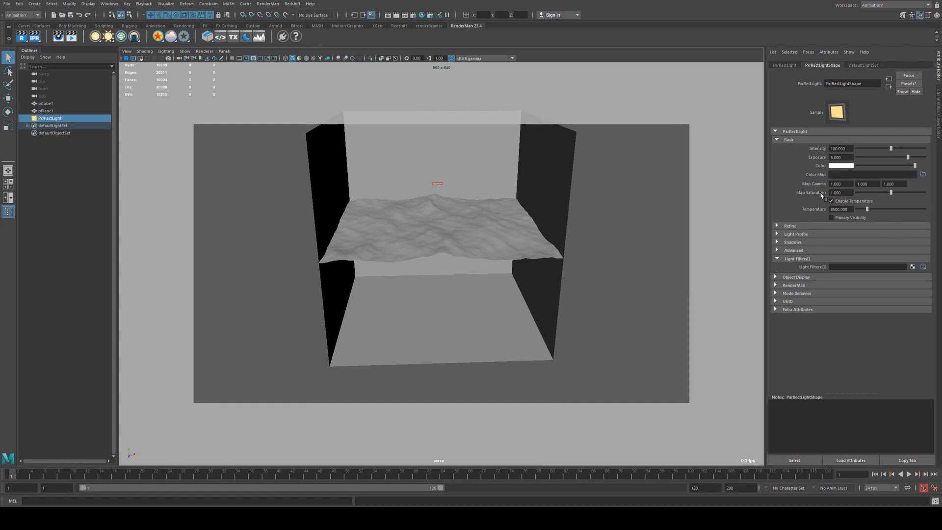
click(787, 252)
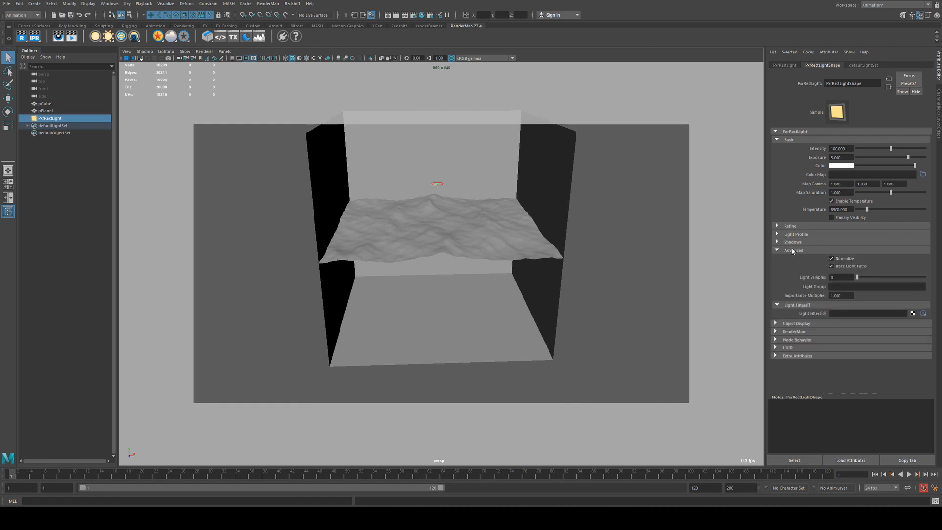
click(788, 243)
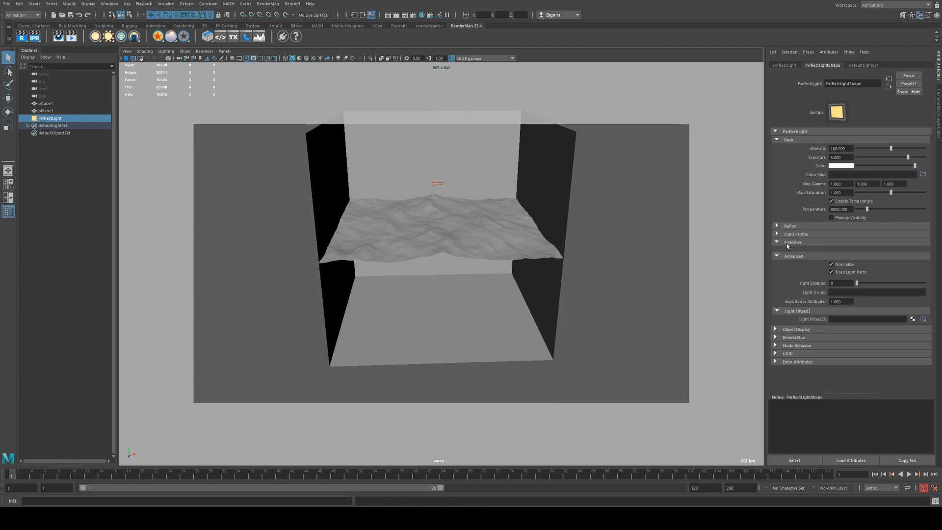
click(788, 244)
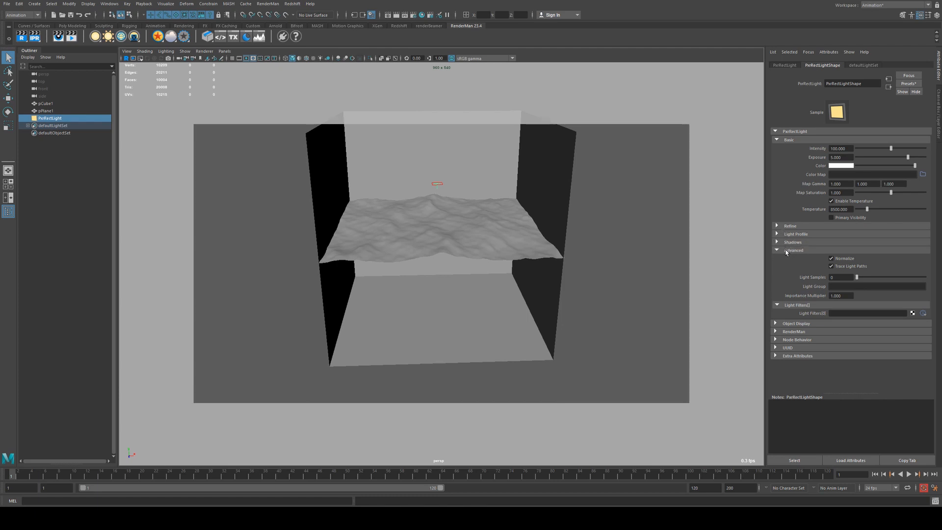
click(839, 267)
click(831, 267)
Select the ocean plane, open Hypershade, and graph the water PxrSurface material network.
mouse_move(491, 236)
alt+mouse_down()
mouse_move(484, 222)
mouse_move(475, 234)
alt+mouse_up()
alt+right_drag(414, 242, 524, 249)
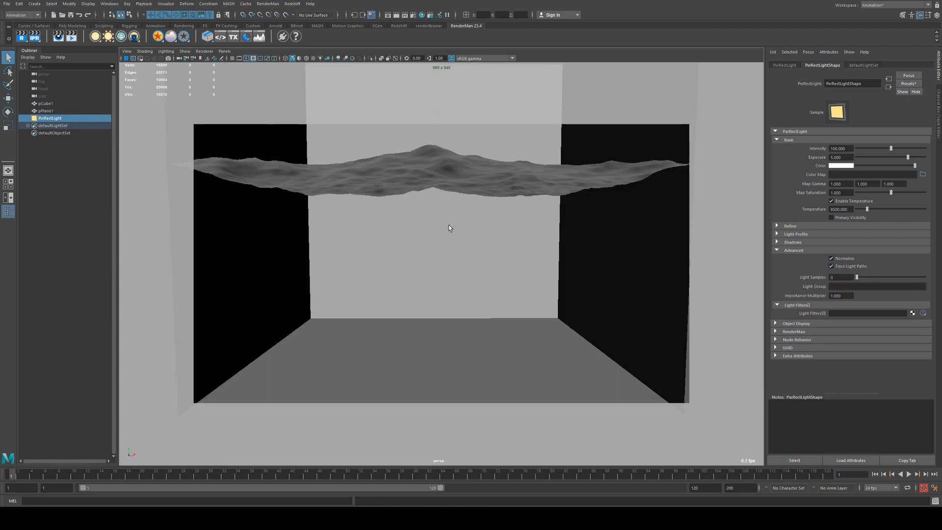
click(463, 180)
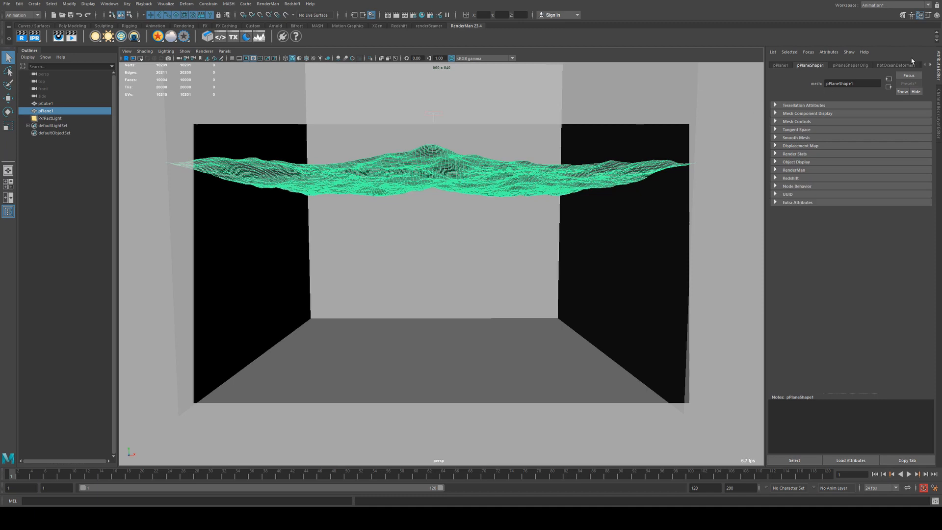
click(422, 15)
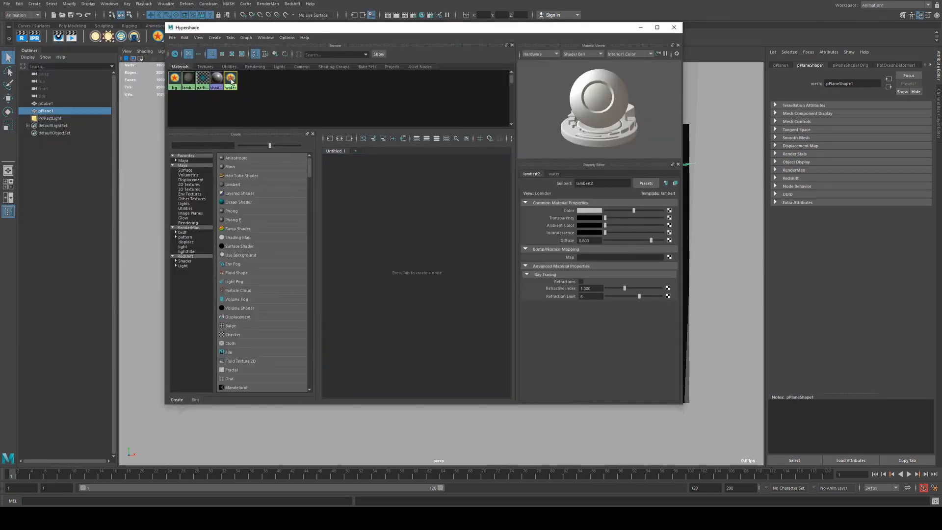
click(230, 81)
click(350, 140)
click(379, 221)
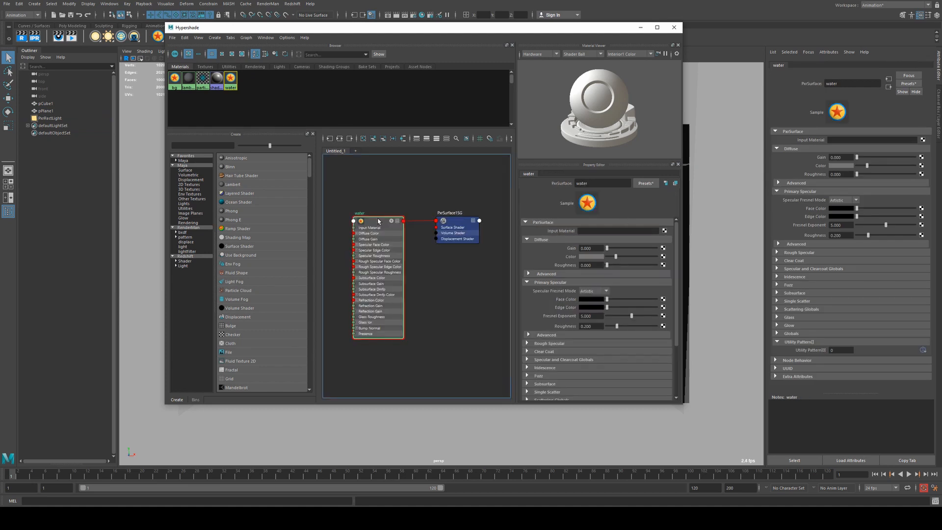
drag(378, 219, 379, 220)
Inspect the water material's Glass and Glass Advanced settings, then close Hypershade.
scroll(548, 334, down, 3)
click(546, 338)
scroll(546, 338, down, 3)
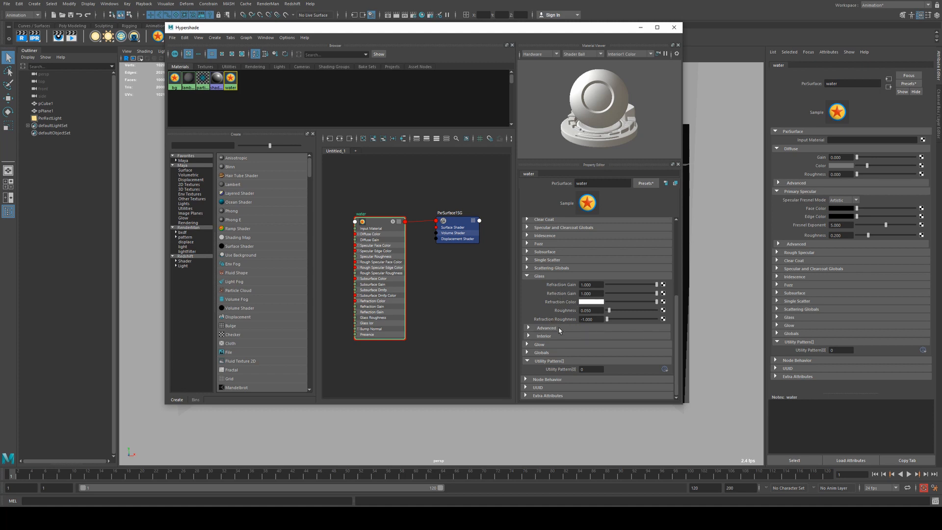
click(556, 328)
scroll(554, 322, down, 3)
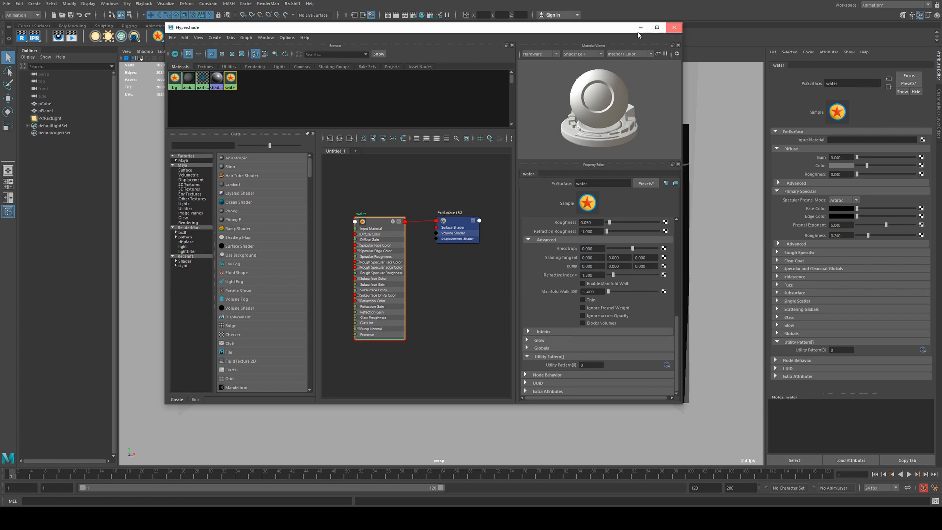
click(675, 27)
Open Render Settings and set the RenderMan integrator to PxrVCM.
click(414, 15)
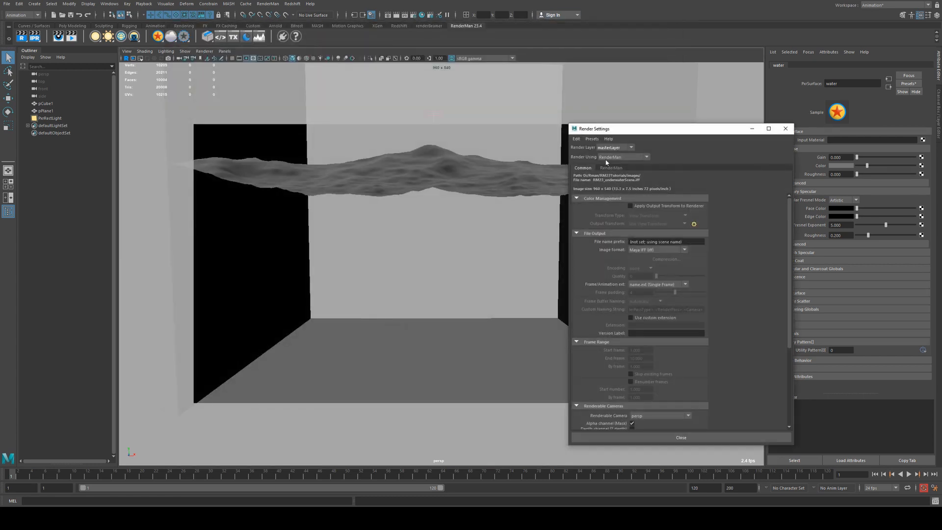
drag(667, 135, 472, 76)
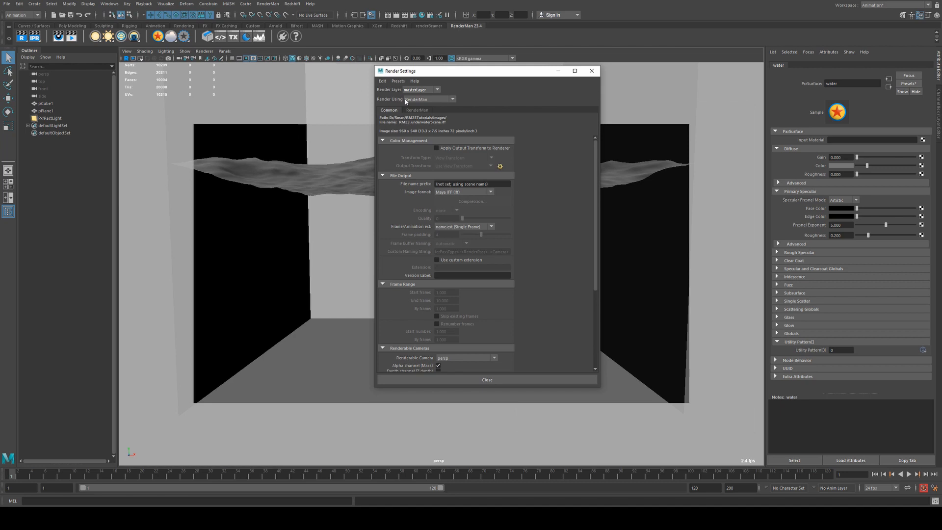
click(421, 111)
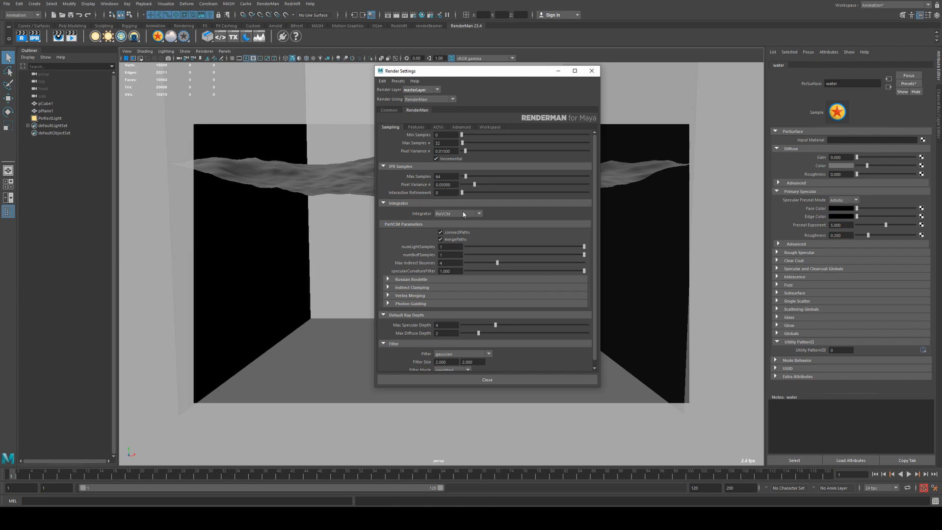
click(464, 214)
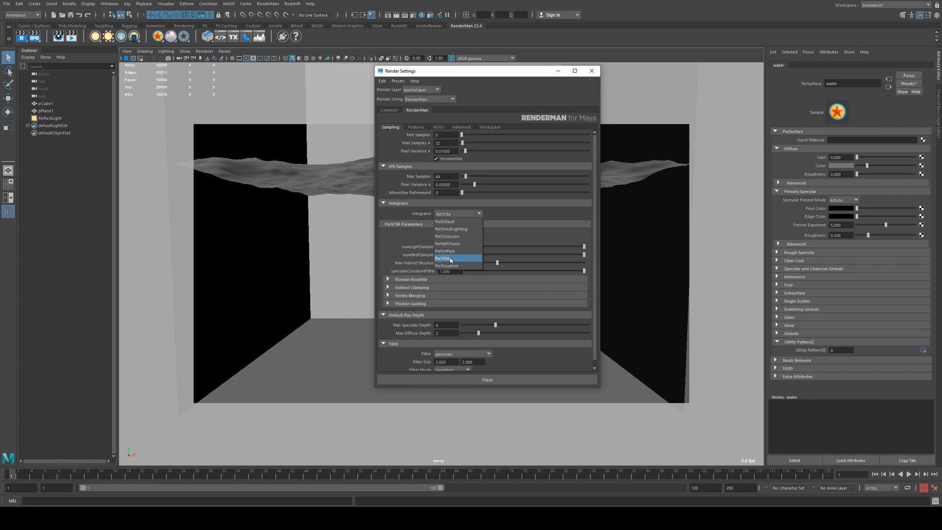
click(452, 258)
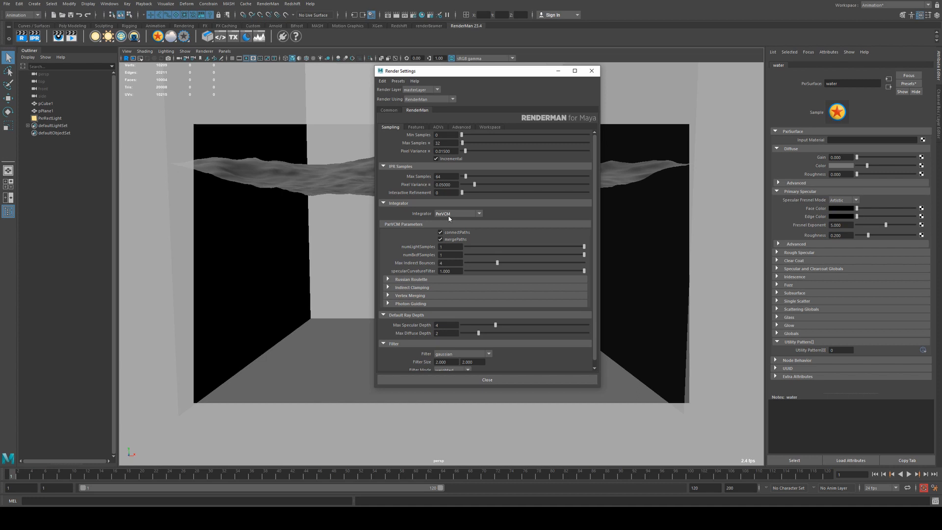
Review the beauty display settings in the AOVs section, then return to Sampling.
click(438, 127)
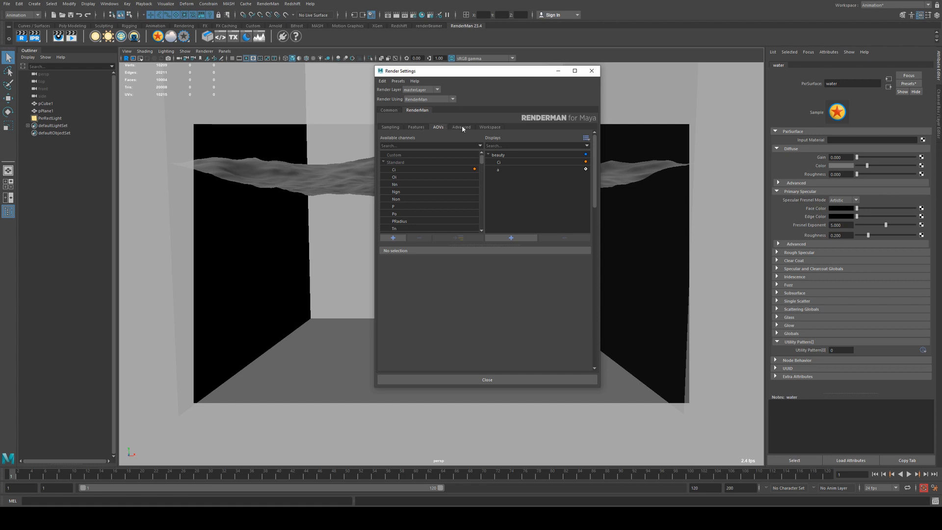
click(505, 155)
scroll(493, 300, down, 1)
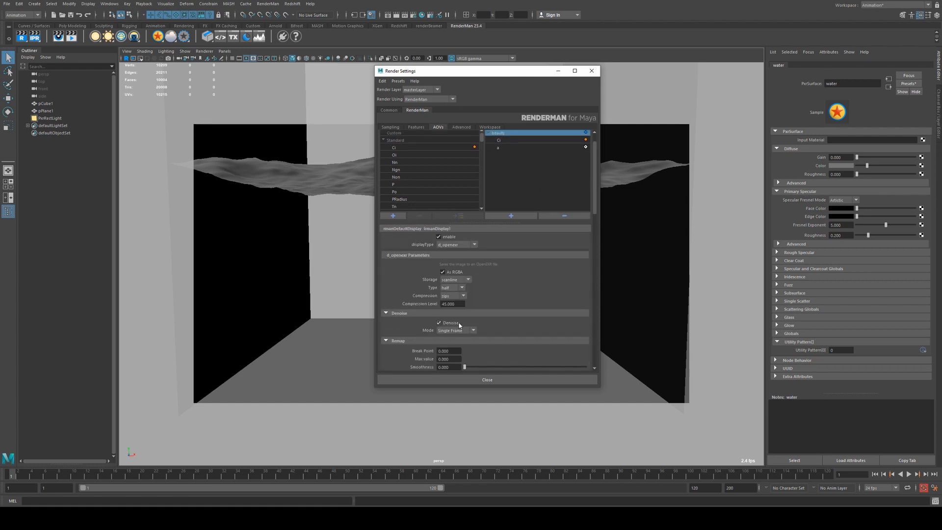
click(397, 128)
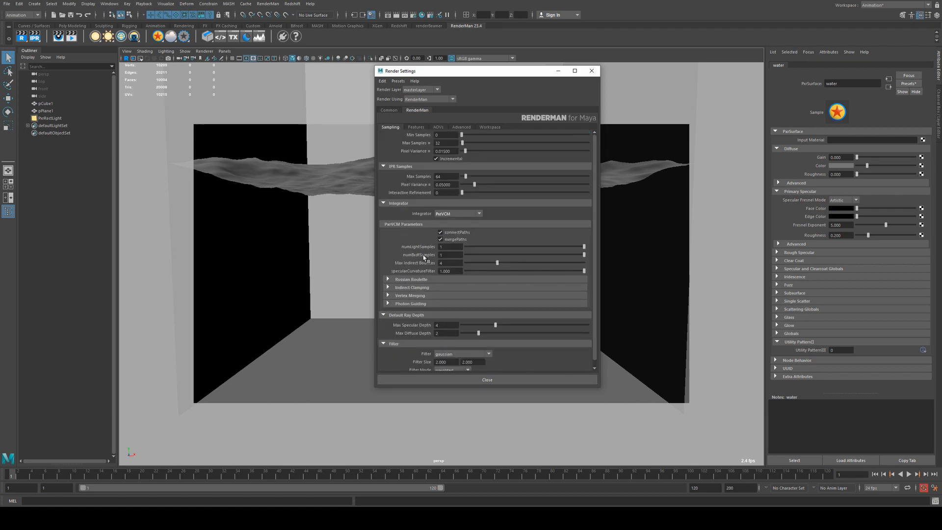
Inspect the PxrVCM bounce and default ray depth values, then close Render Settings.
scroll(428, 258, down, 1)
double_click(450, 256)
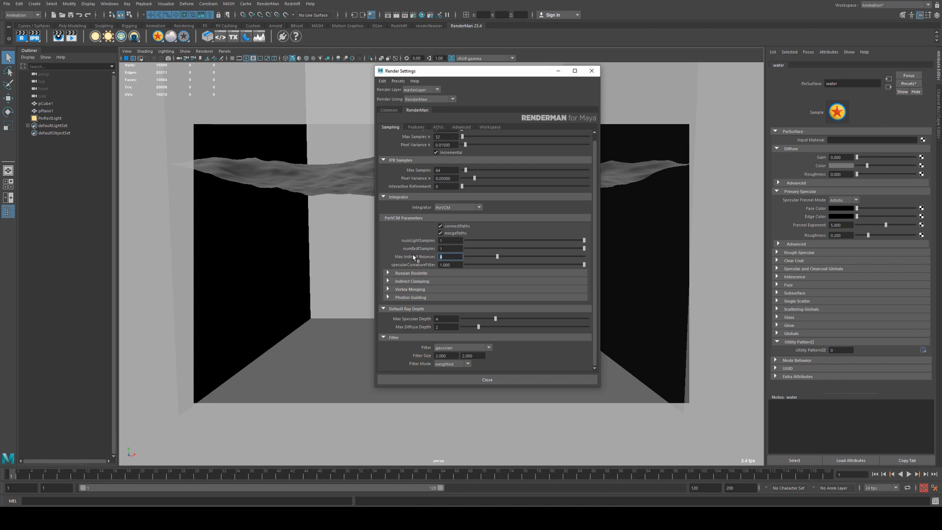
click(446, 327)
right_click(420, 326)
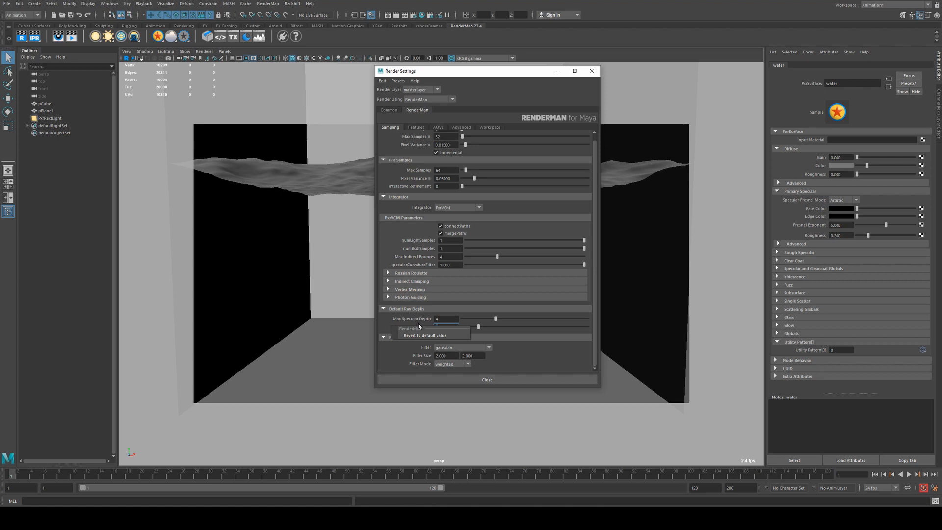
right_click(395, 361)
click(453, 328)
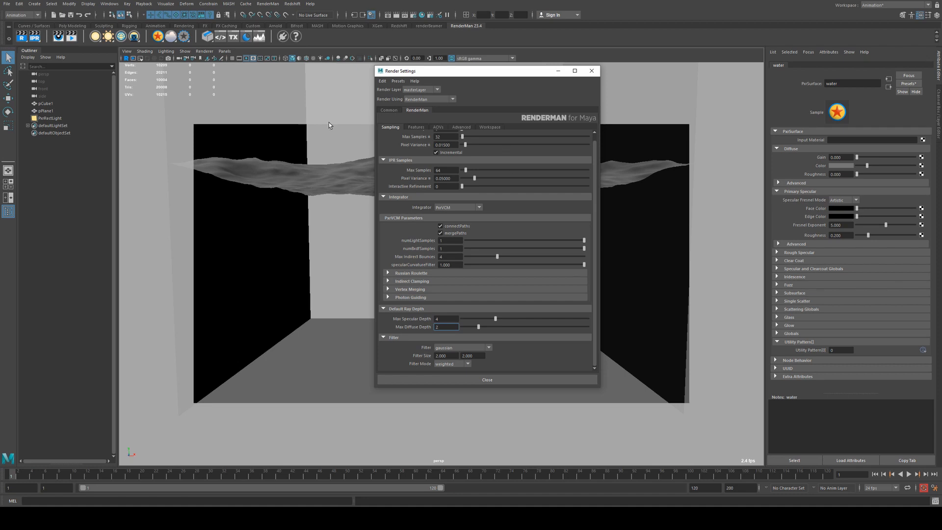
click(592, 71)
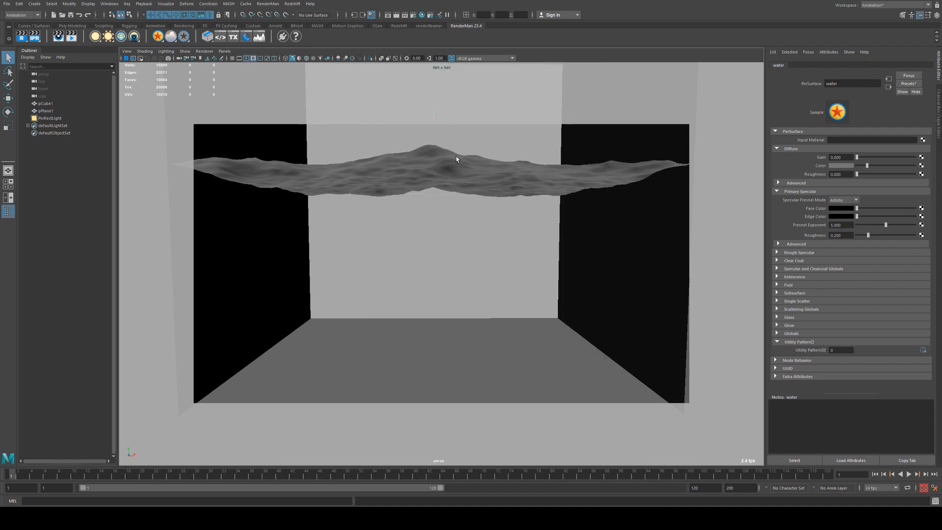
Select the PerfectLight and orbit around the ocean scene to examine it.
alt+middle_drag(457, 158, 463, 226)
click(441, 182)
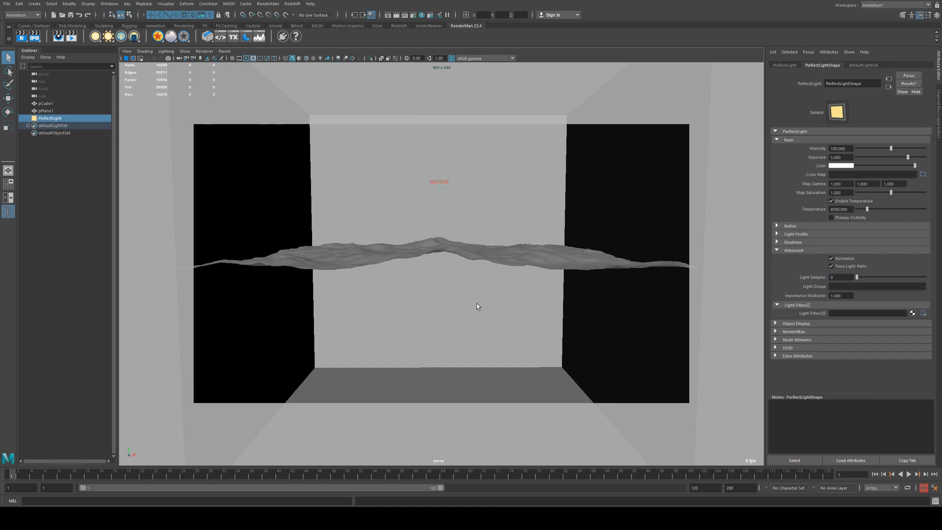
alt+middle_drag(478, 309, 477, 240)
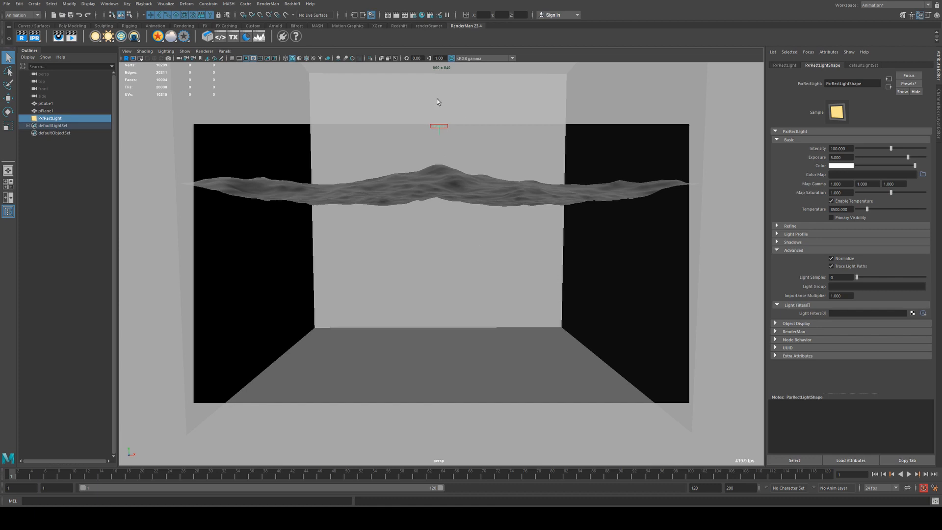
alt+drag(441, 185, 426, 205)
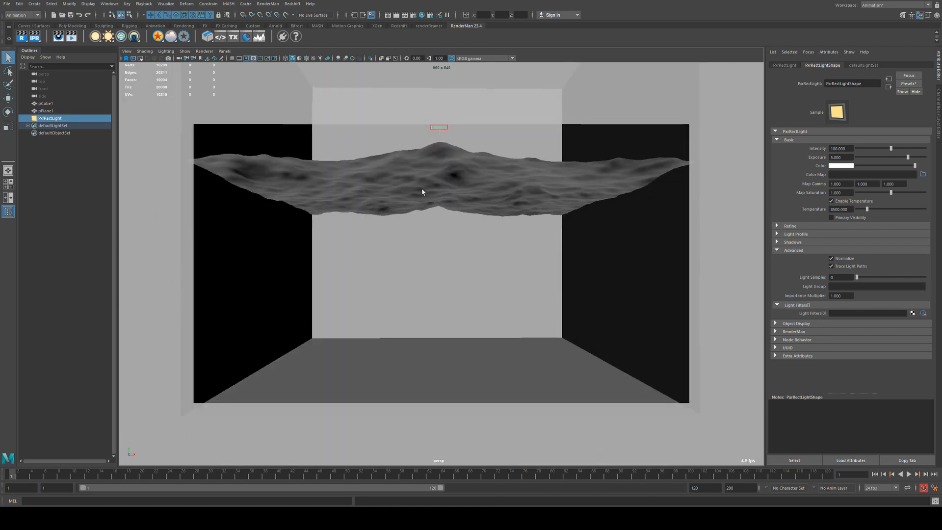
alt+drag(474, 179, 328, 190)
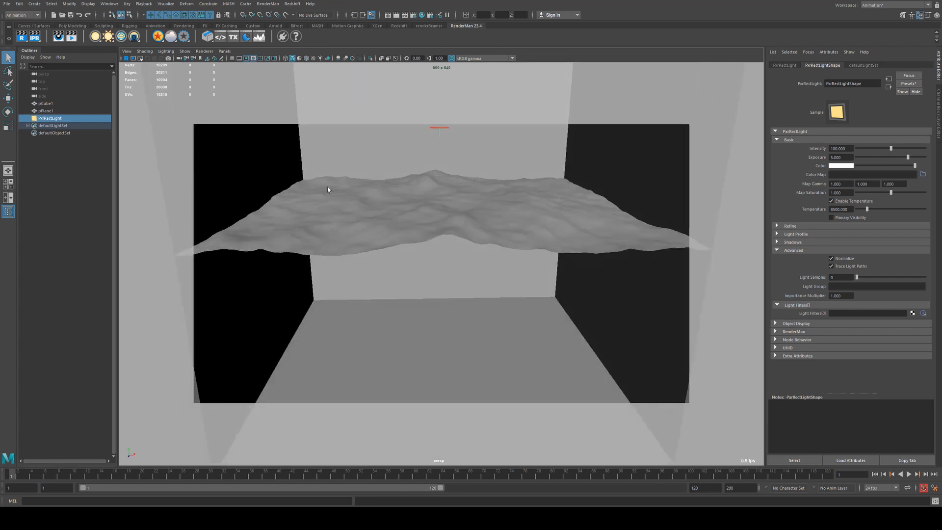
alt+drag(441, 210, 430, 178)
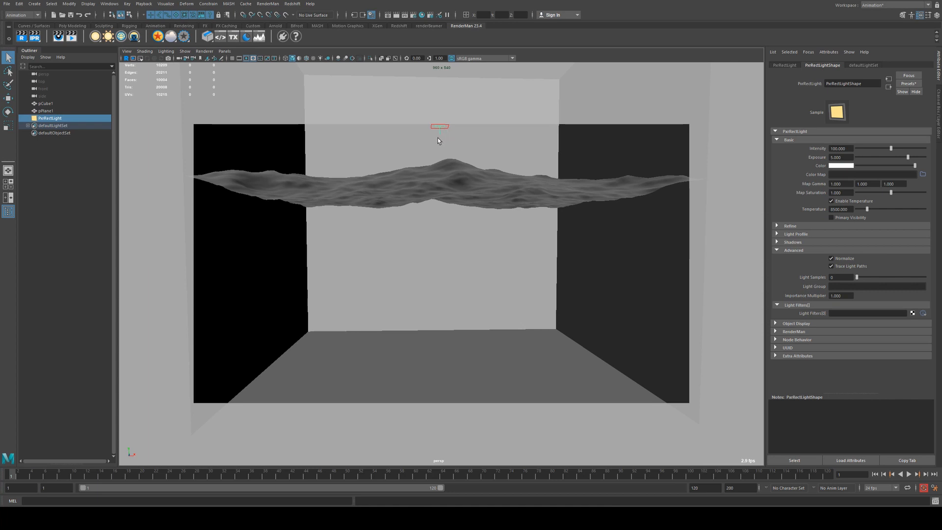
alt+drag(445, 175, 442, 186)
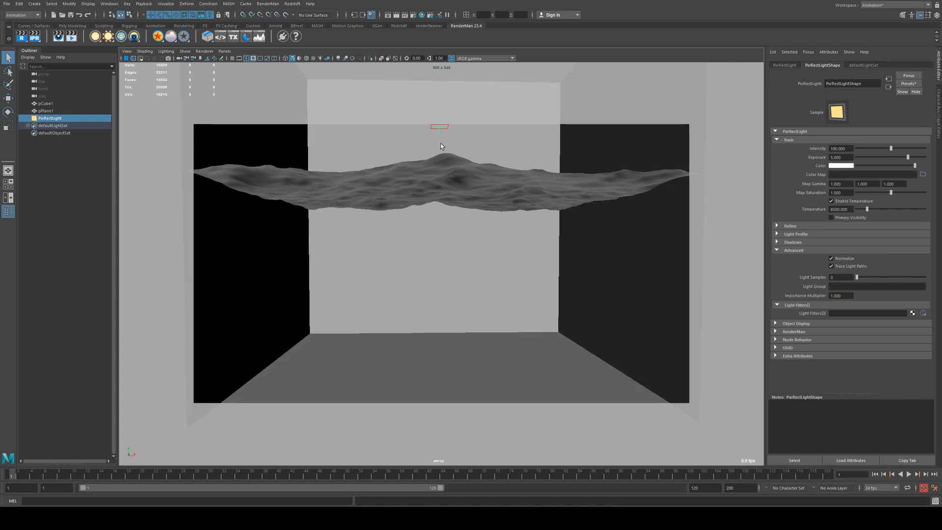
Render the current camera view of the ocean scene with RenderMan.
alt+drag(443, 231, 440, 232)
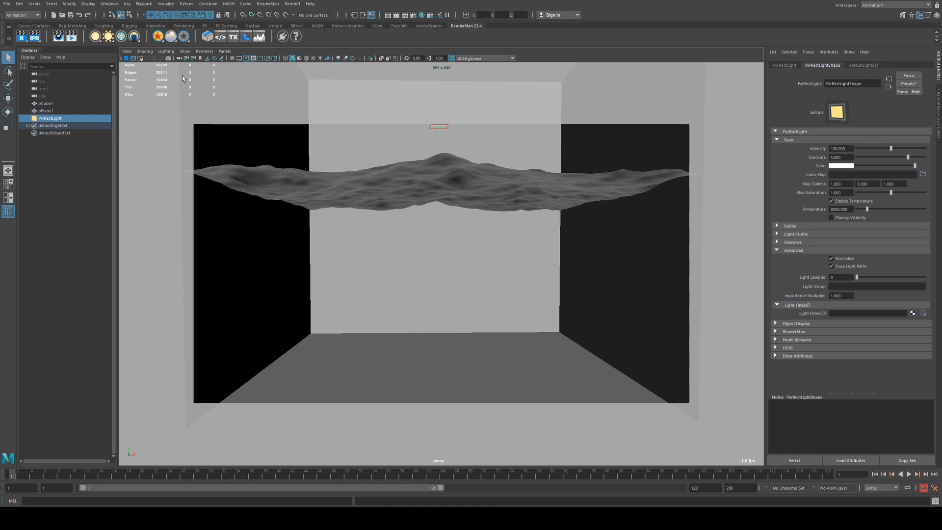
click(35, 36)
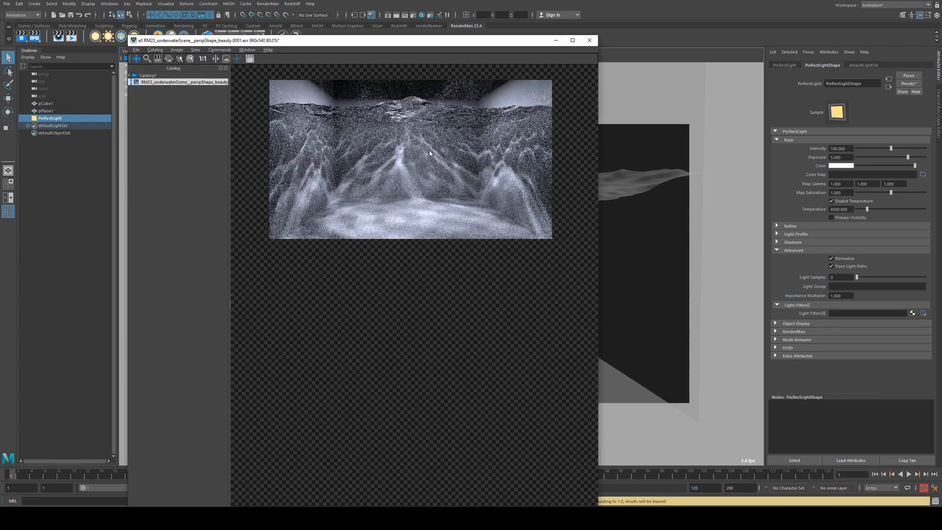
Zoom and pan around the rendered image to inspect its caustics, then minimize the image viewer.
middle_drag(430, 151, 376, 168)
scroll(372, 177, down, 5)
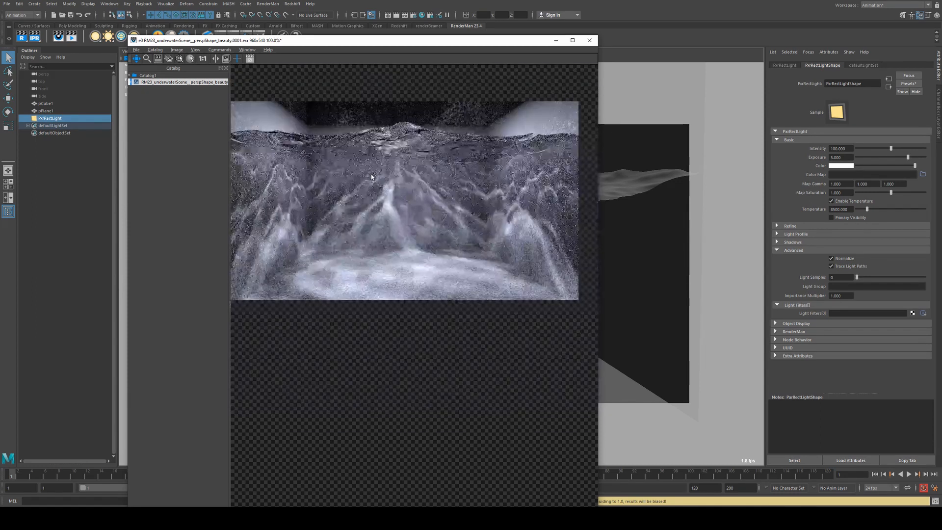
scroll(384, 189, up, 3)
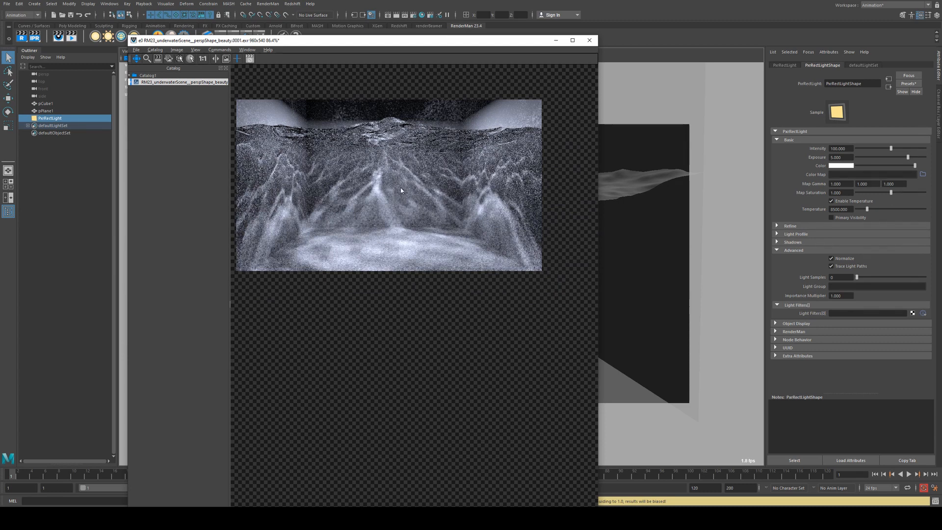
drag(360, 173, 387, 192)
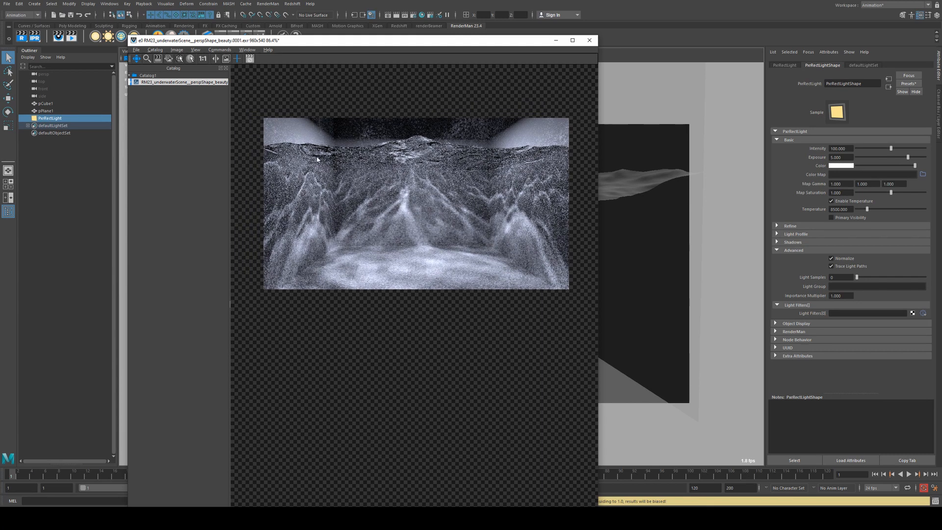
click(590, 41)
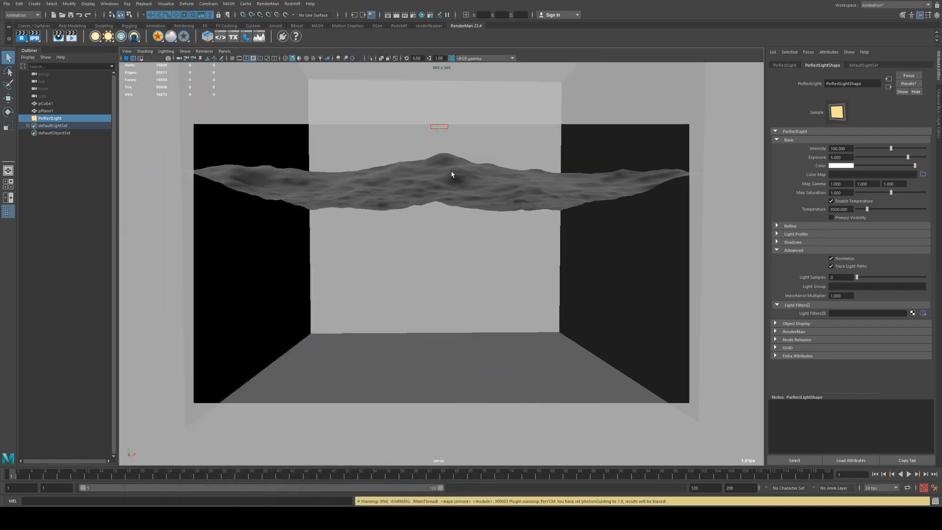
Select the ocean plane and review the water material's Glass refraction settings and refraction color.
click(840, 209)
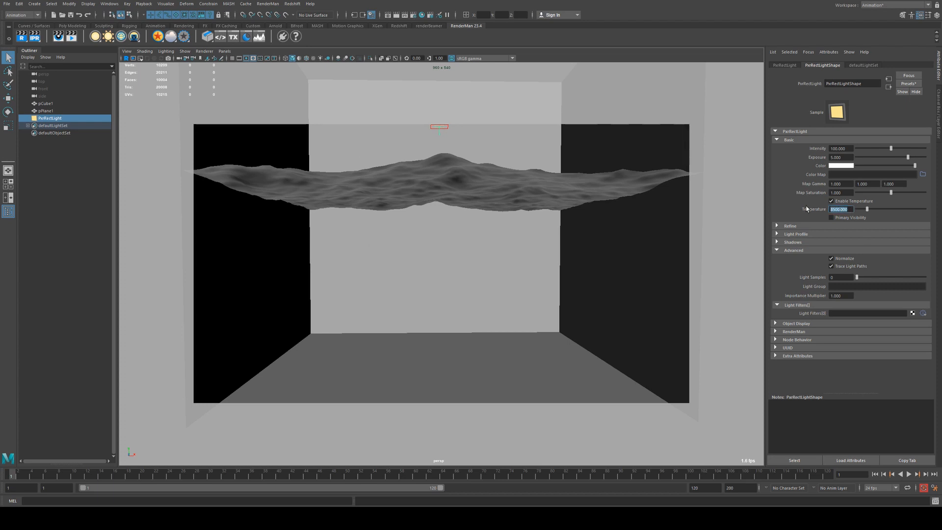
mouse_move(319, 504)
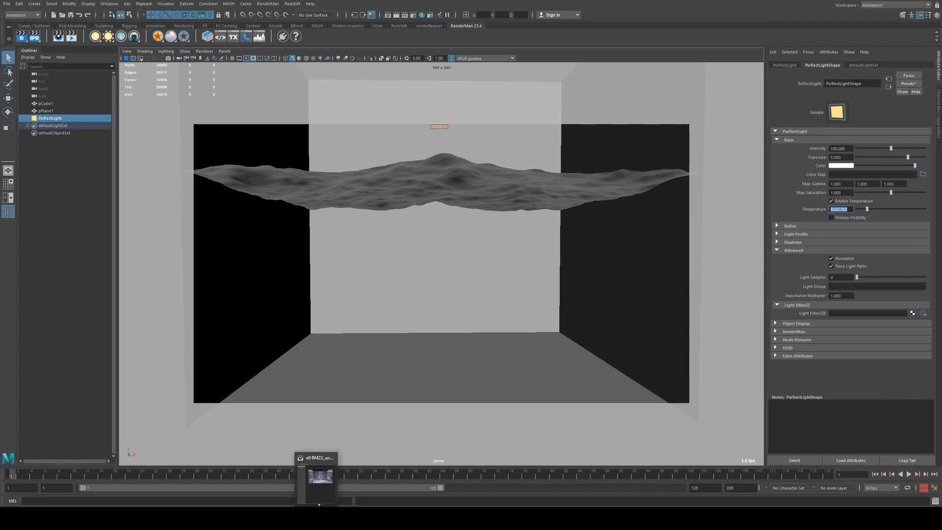
click(409, 195)
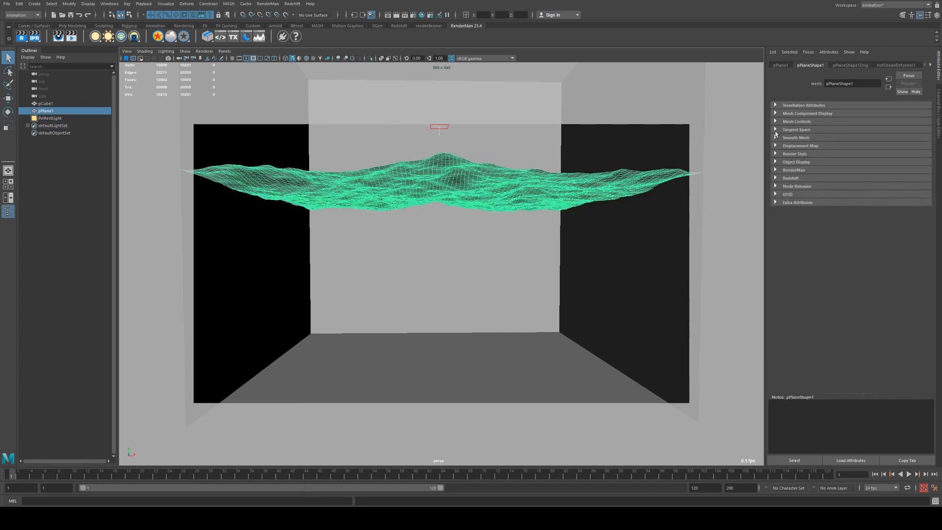
click(931, 65)
click(931, 65)
click(930, 65)
click(930, 65)
click(911, 65)
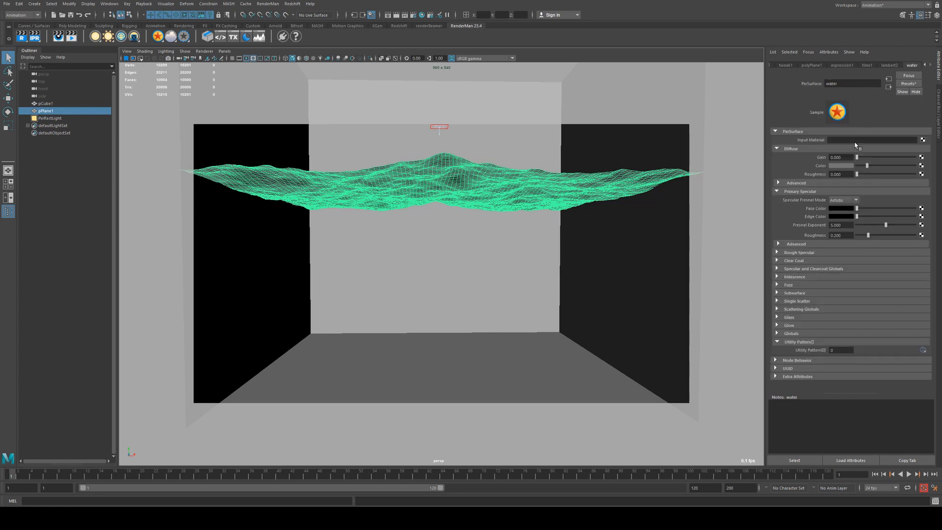
click(792, 317)
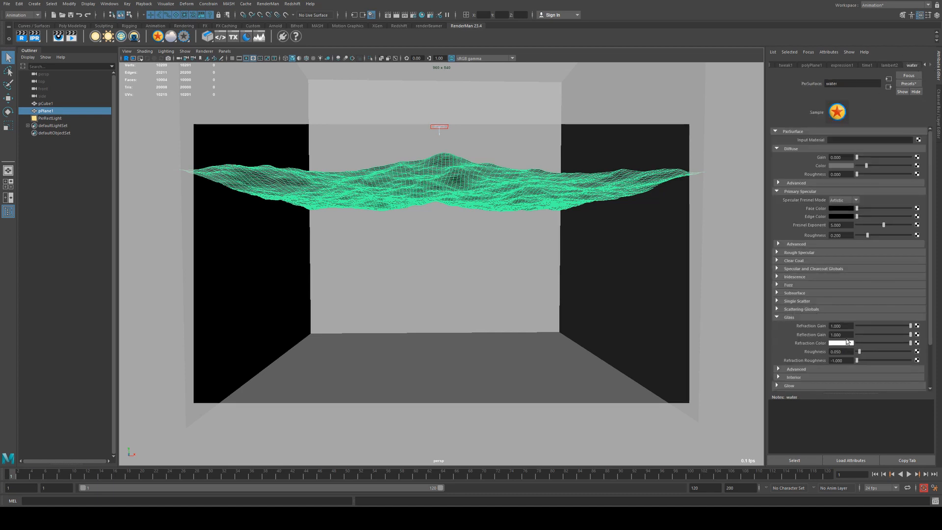
click(844, 343)
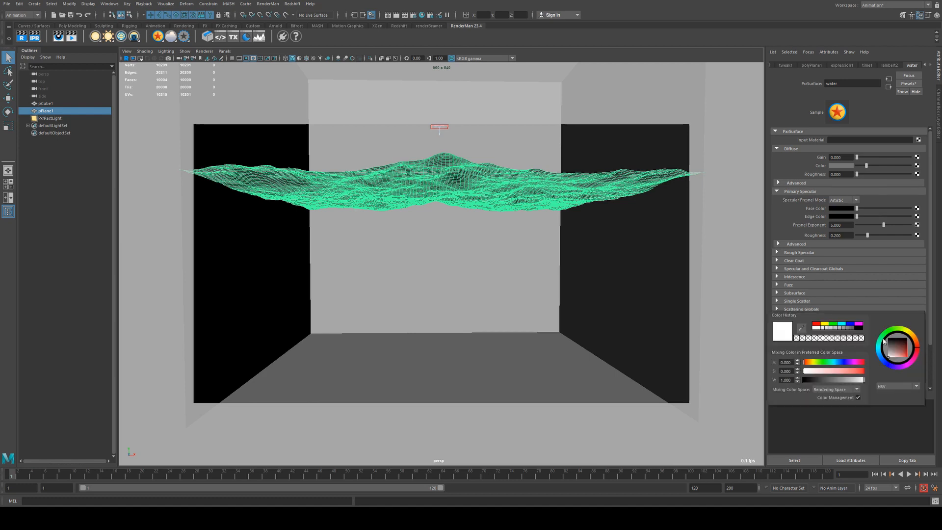
click(879, 346)
drag(891, 355, 895, 362)
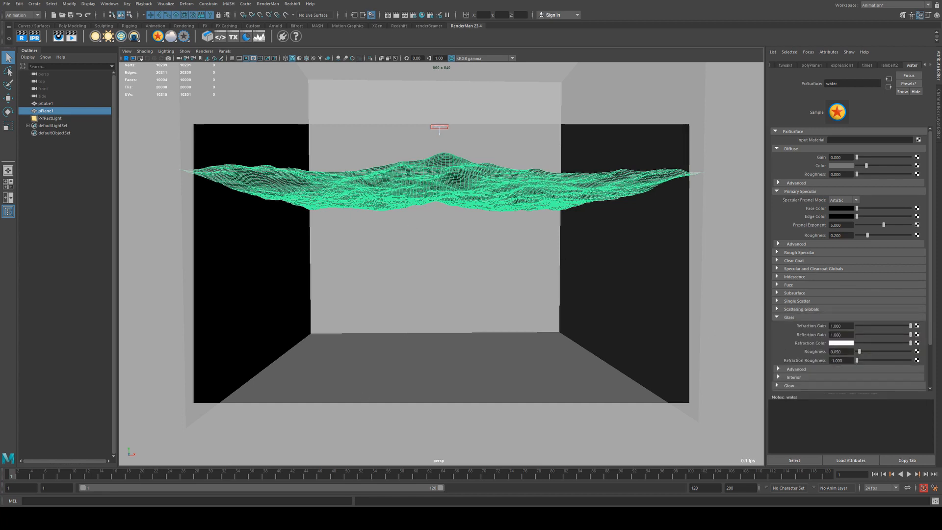
Glance at the render again, then orbit the viewport and select the room cube.
click(329, 517)
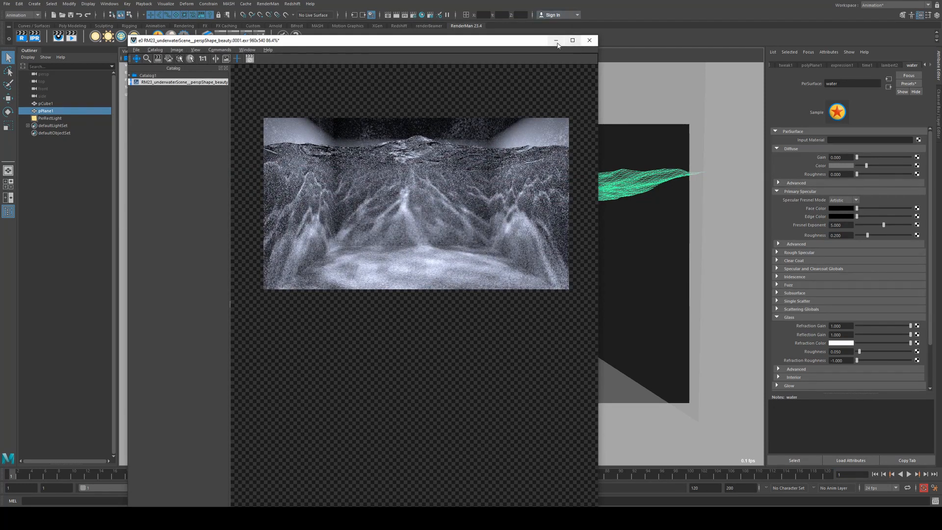
click(556, 40)
alt+right_drag(462, 246, 477, 265)
alt+drag(475, 265, 474, 265)
alt+right_drag(474, 265, 419, 311)
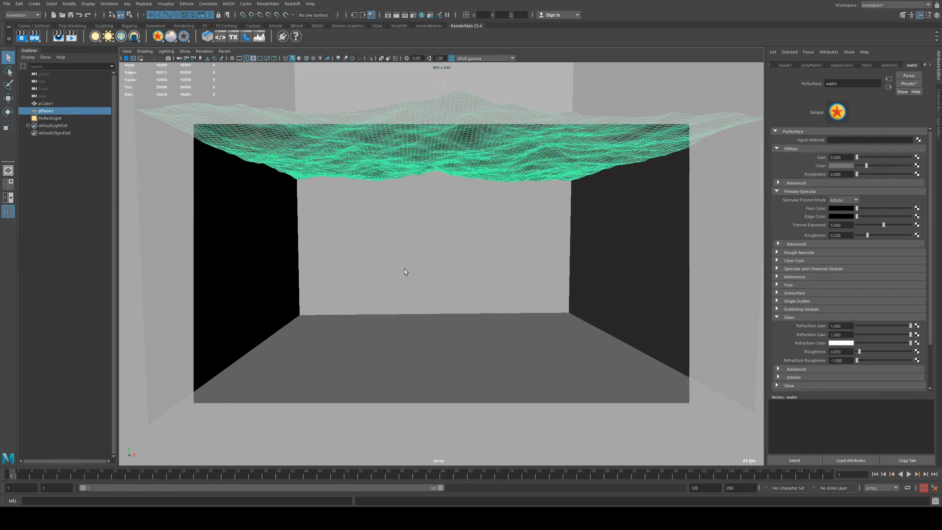
click(457, 389)
alt+drag(458, 391, 455, 381)
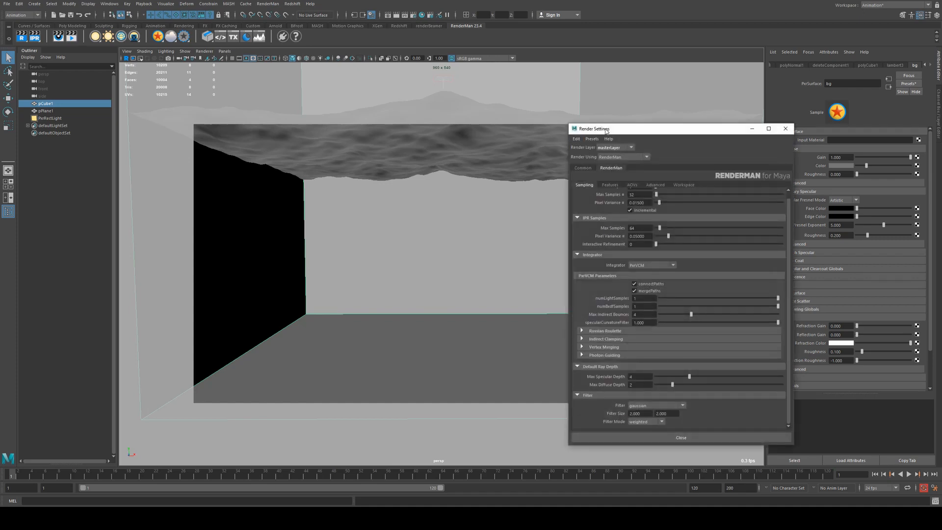
Check the sample filter assigned in the Render Settings Features section.
drag(606, 131, 352, 76)
click(379, 131)
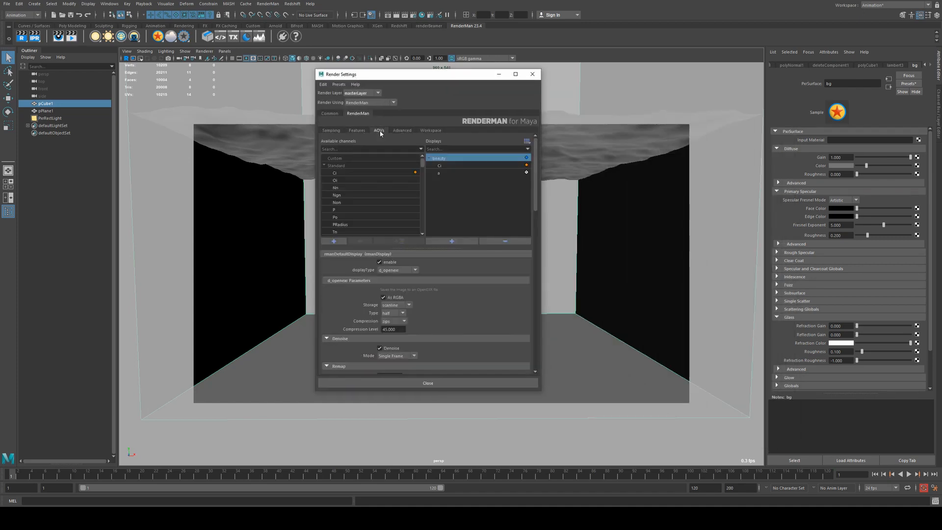
click(355, 130)
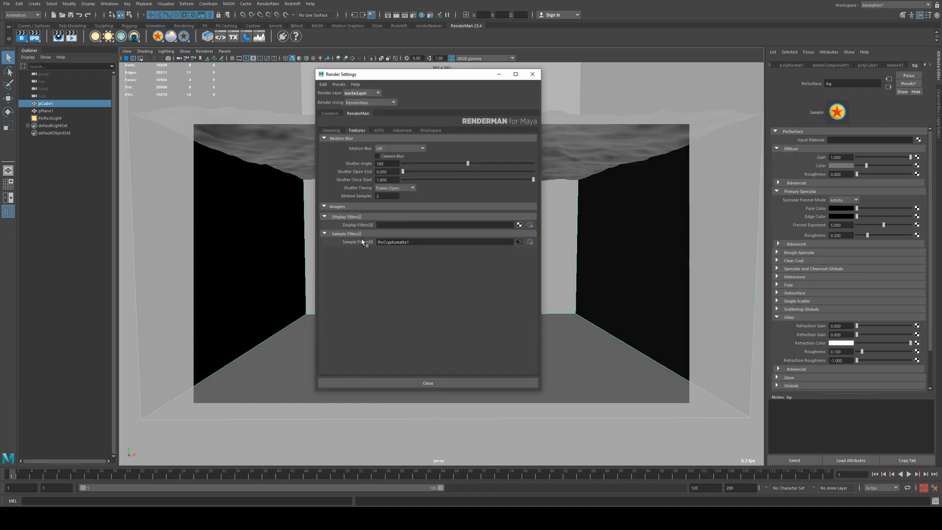
right_click(428, 242)
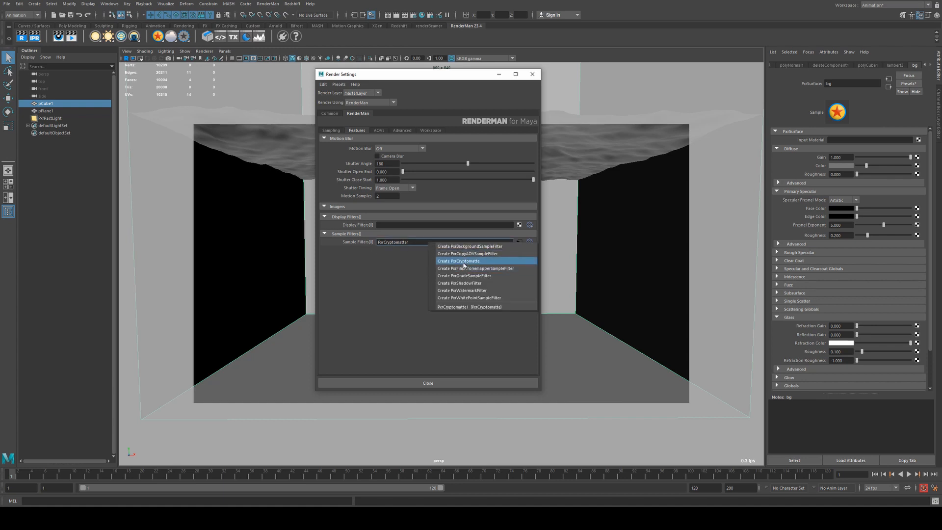
click(384, 262)
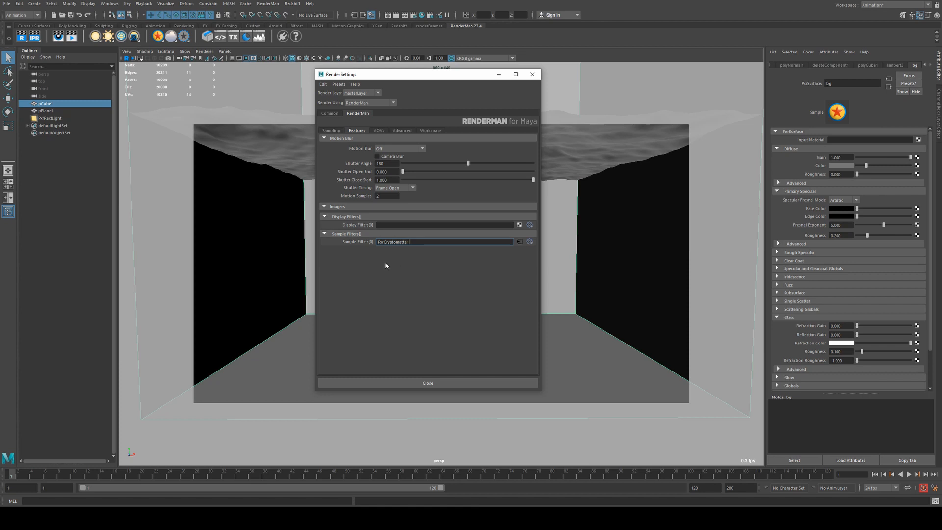
click(416, 240)
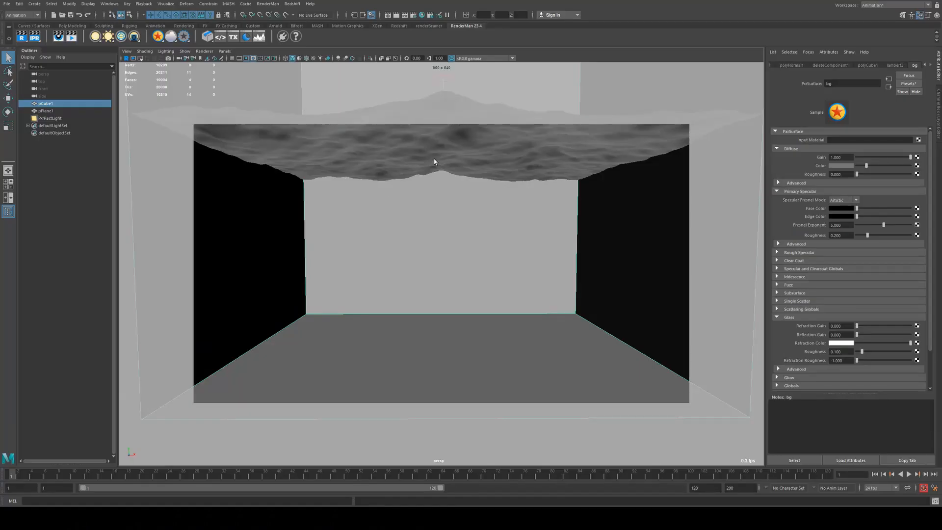
Launch a RenderMan batch render and inspect its job commands' output in LocalQueue.
click(272, 4)
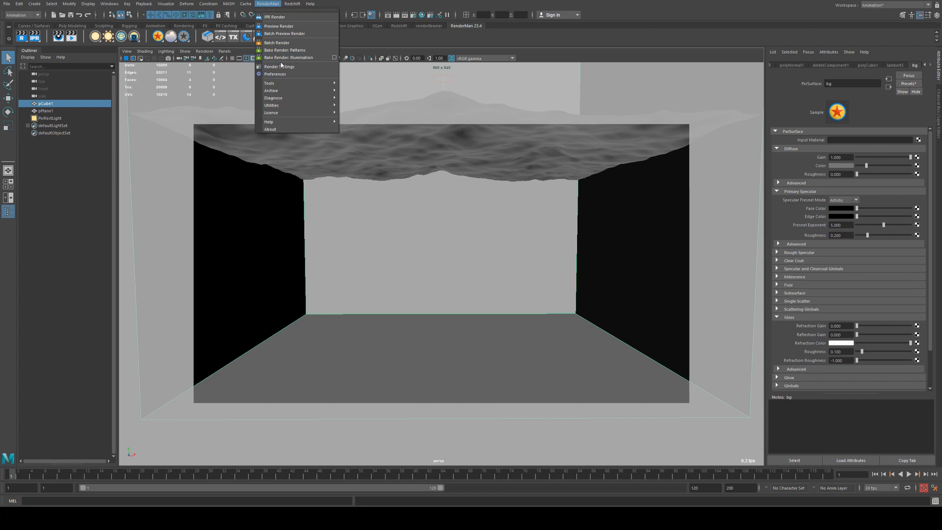
click(278, 43)
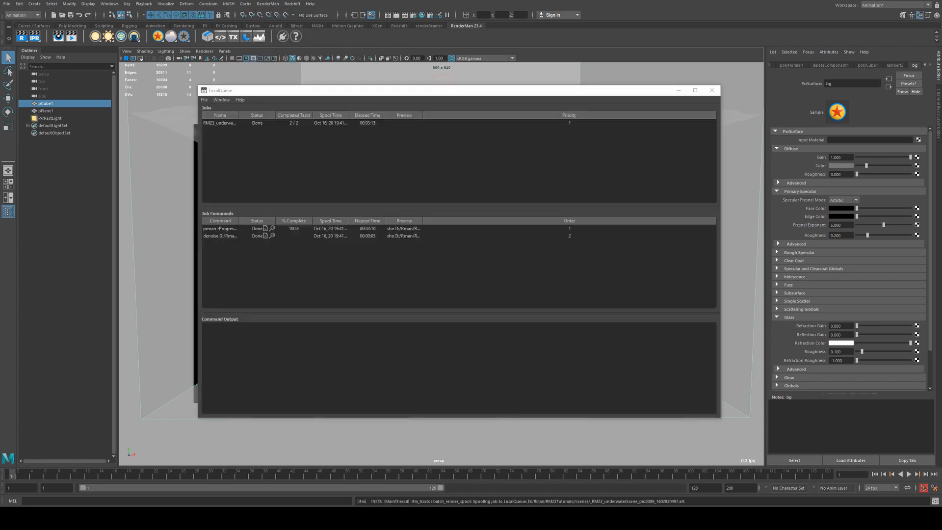
click(368, 229)
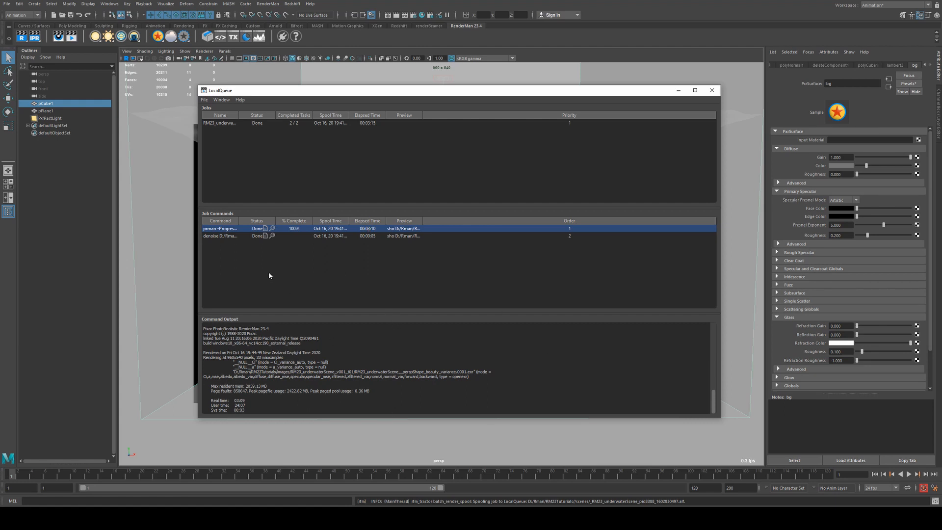
click(376, 238)
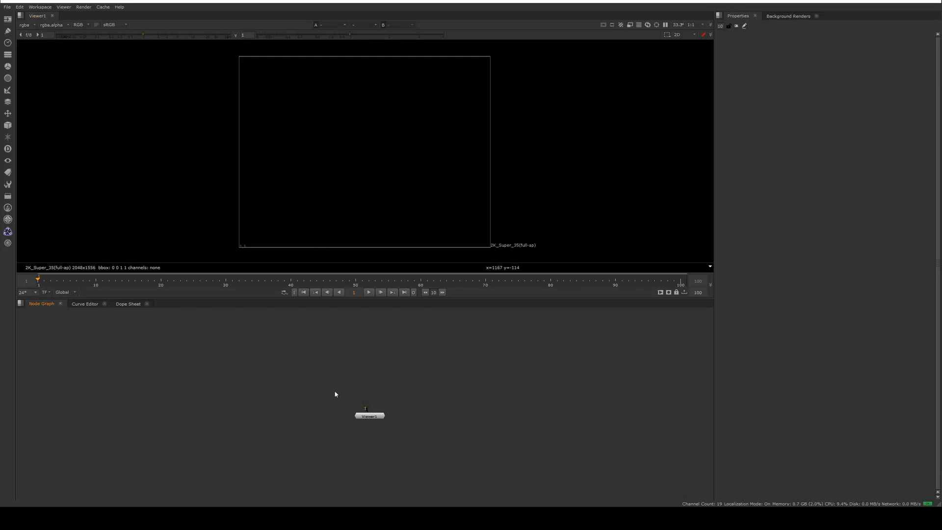
Switch to Nuke and set the project's full size format to a new 540p 960x540 format.
key(s)
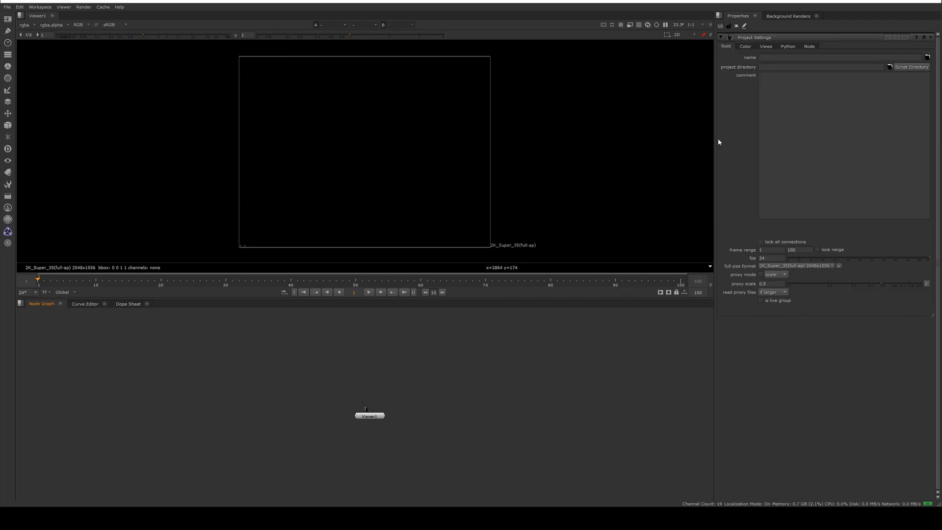
click(795, 265)
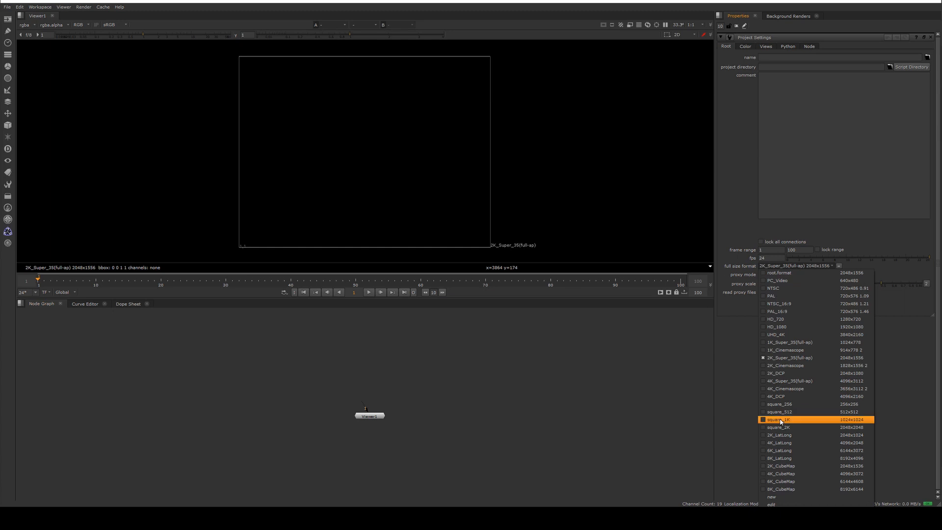
click(793, 326)
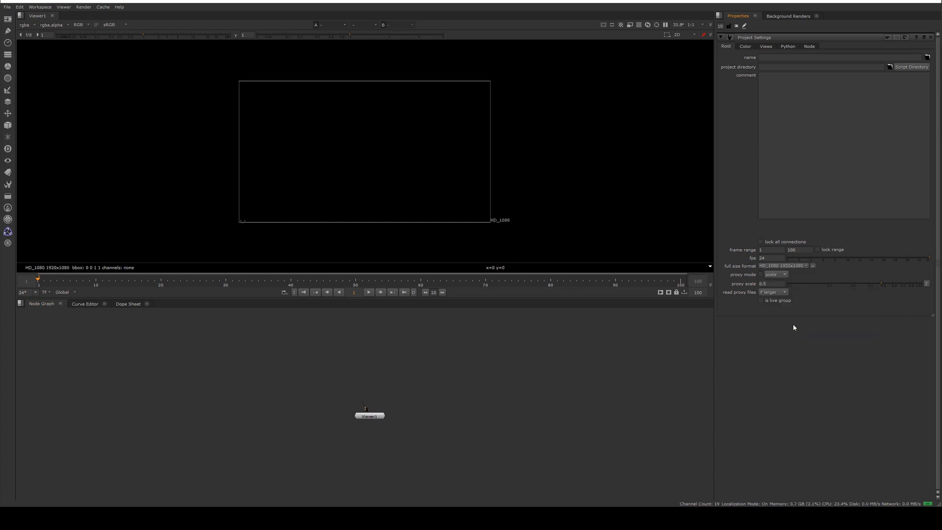
click(786, 268)
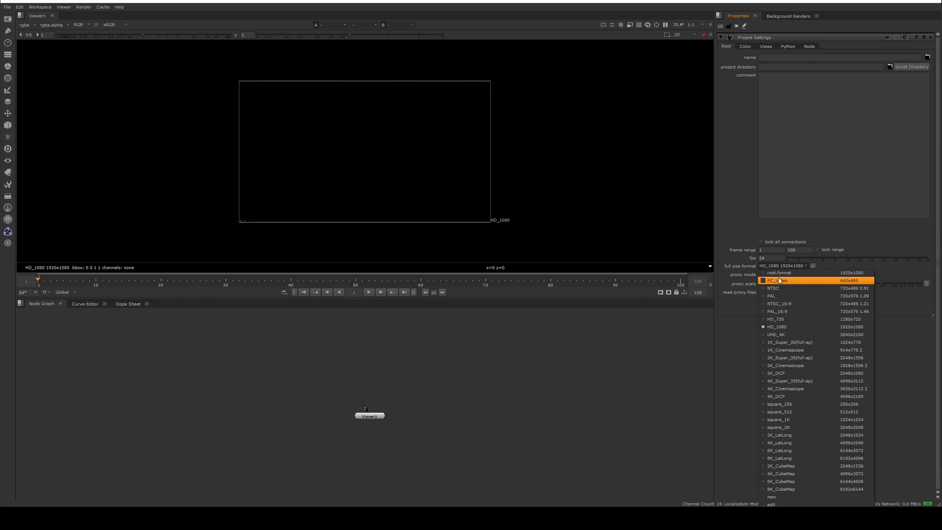
click(772, 497)
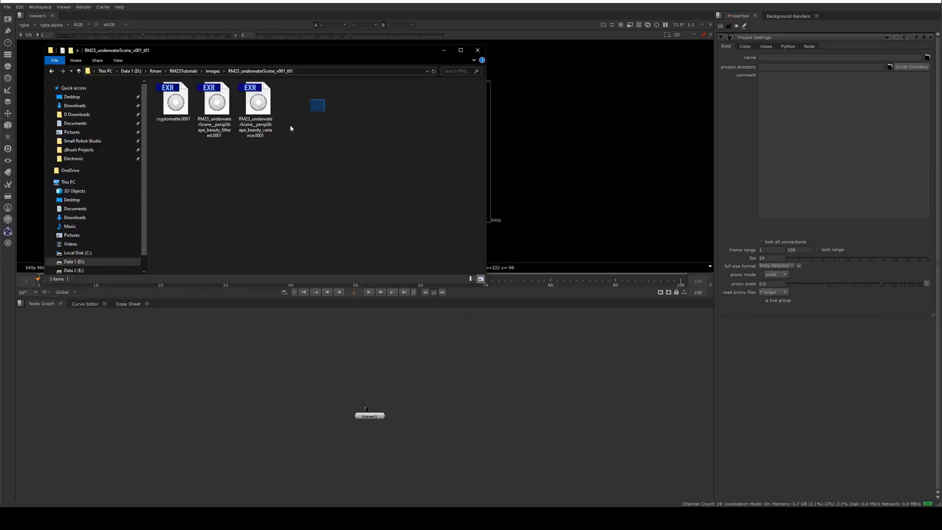
Import the three rendered EXR files from the RM23_underwaterScene_v001_t01 folder as Read nodes.
drag(321, 82, 162, 177)
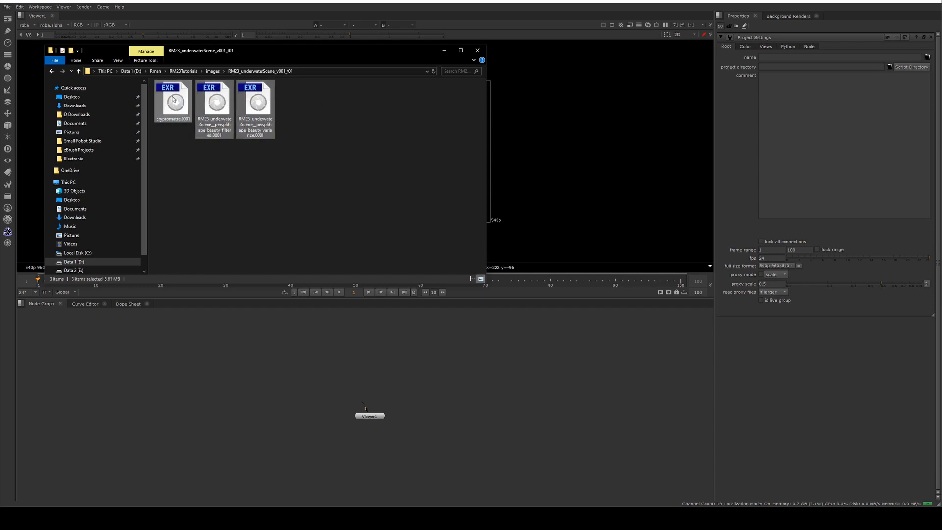
drag(173, 99, 285, 351)
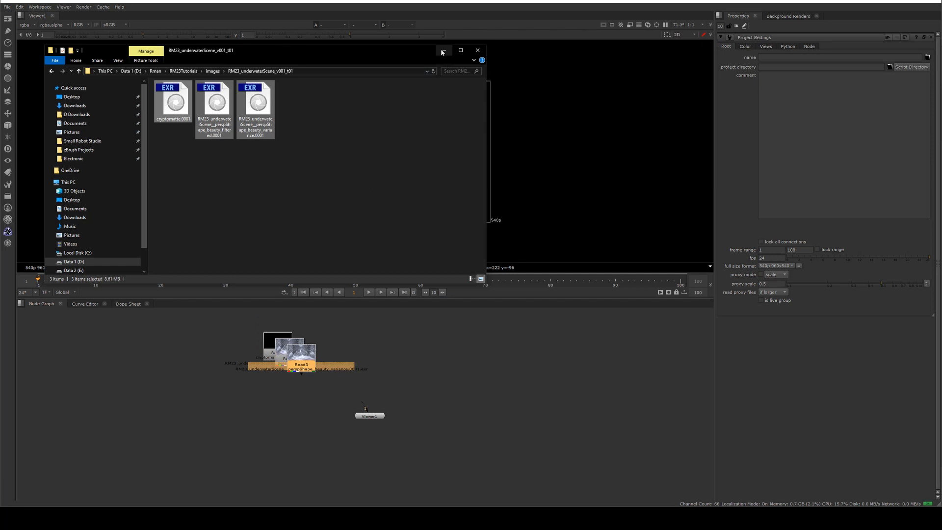
click(443, 52)
drag(294, 360, 371, 349)
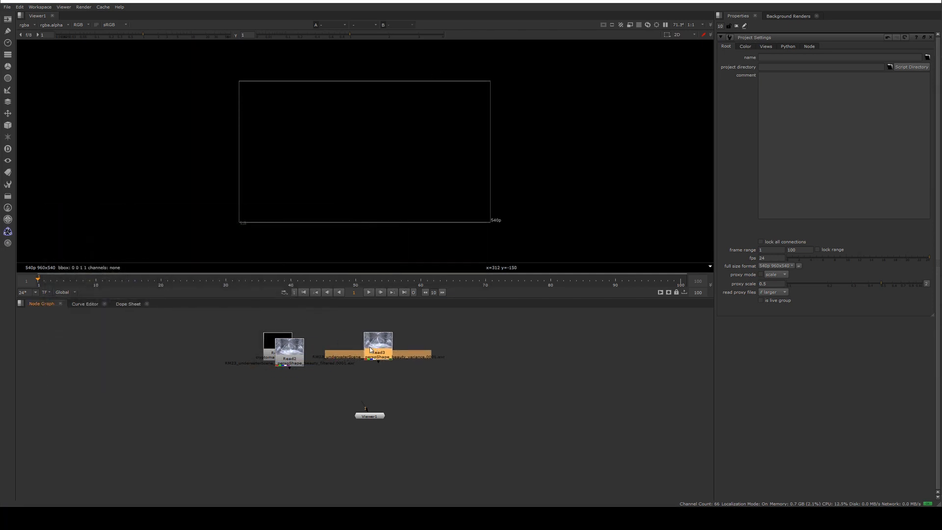
Connect the filtered beauty Read node to the viewer and zoom in on the image.
key(1)
drag(293, 350, 337, 336)
key(1)
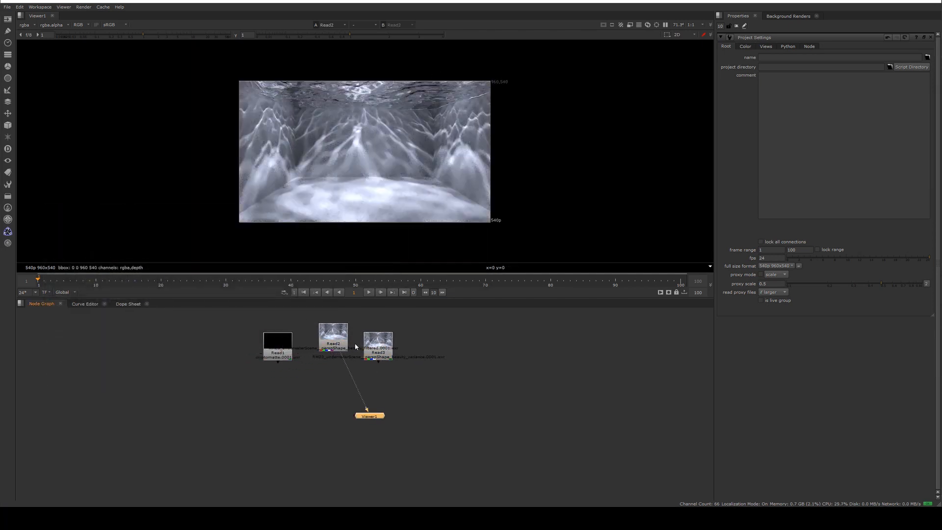
scroll(388, 174, up, 1)
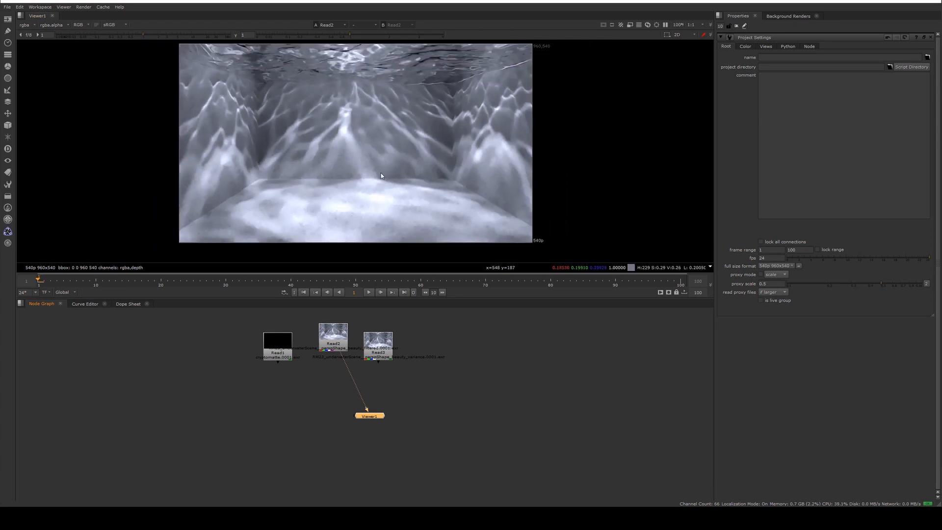
Spread the three Read nodes apart and move the Viewer node lower in the node graph.
middle_drag(356, 127, 362, 130)
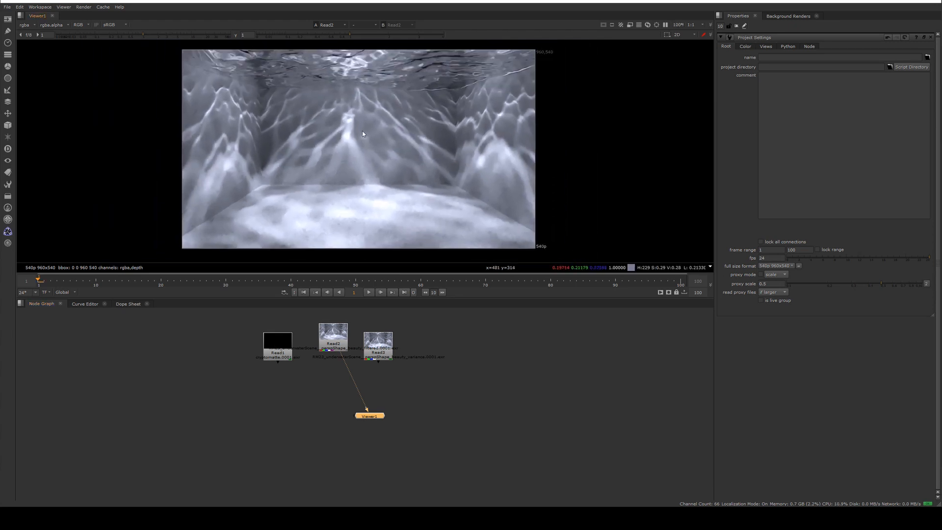
drag(278, 343, 234, 334)
drag(381, 340, 481, 327)
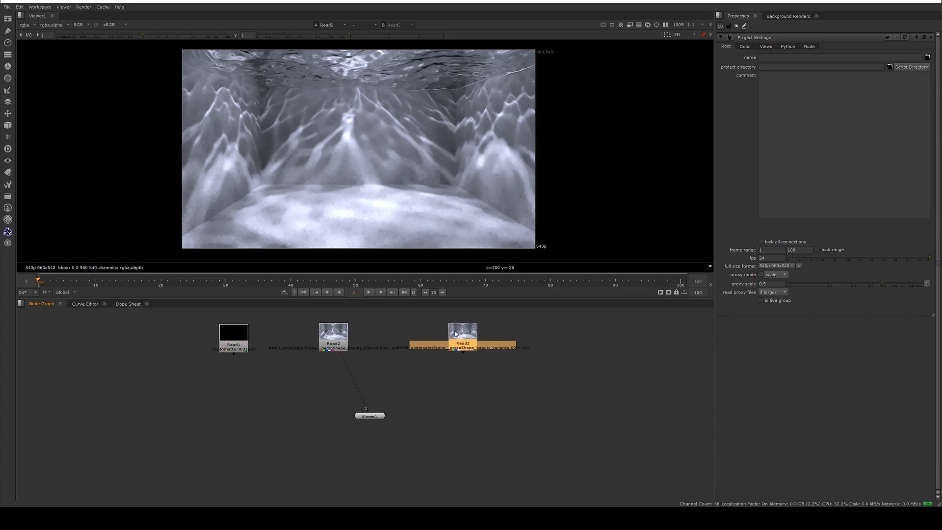
drag(369, 416, 332, 484)
click(231, 385)
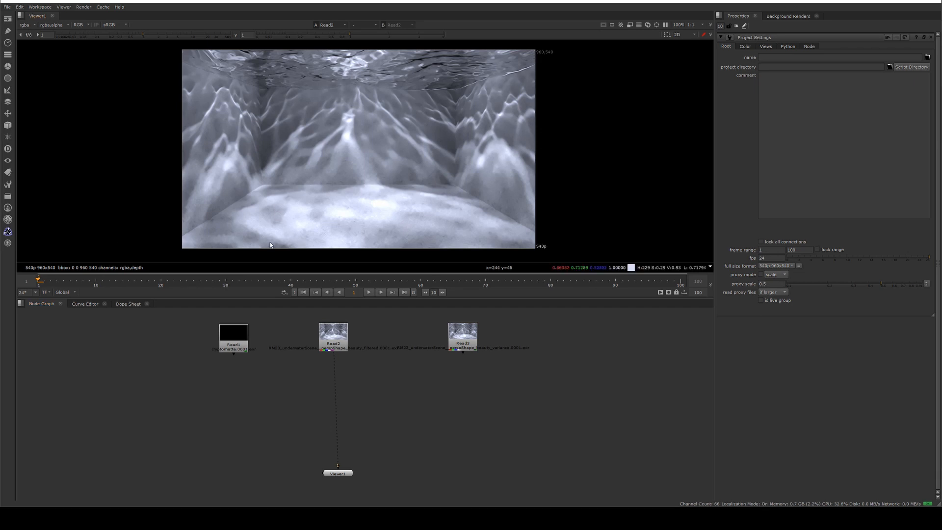
Add a Cryptomatte node fed by the cryptomatte Read node, view it, and pick the water surface plane as its matte.
click(233, 348)
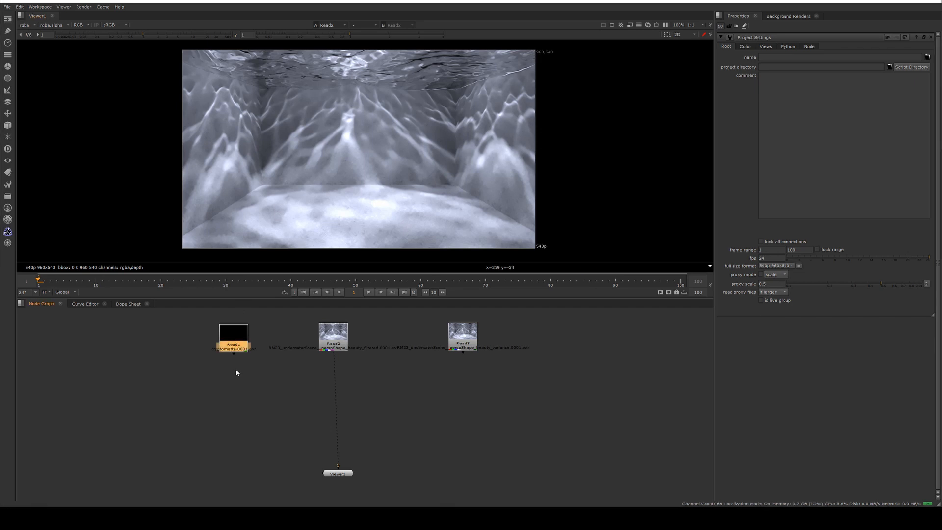
click(232, 373)
key(Tab)
text(cry)
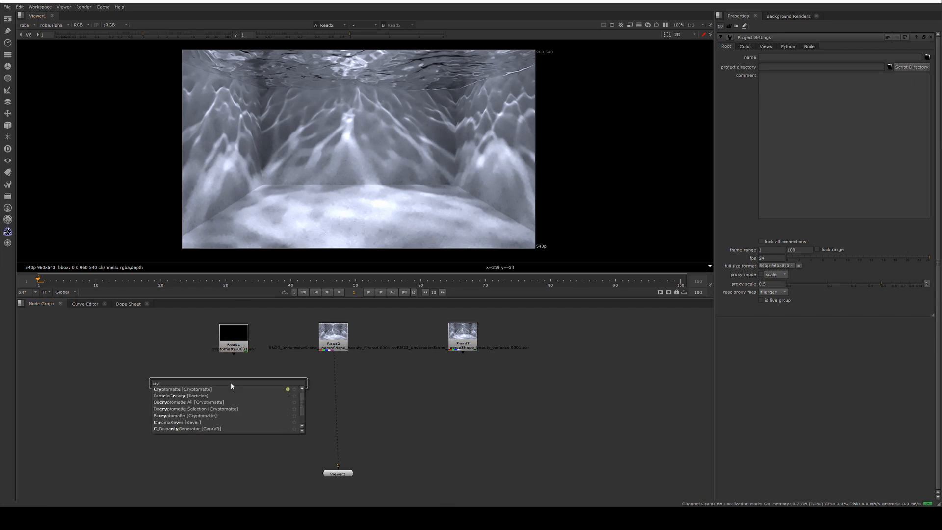
key(Return)
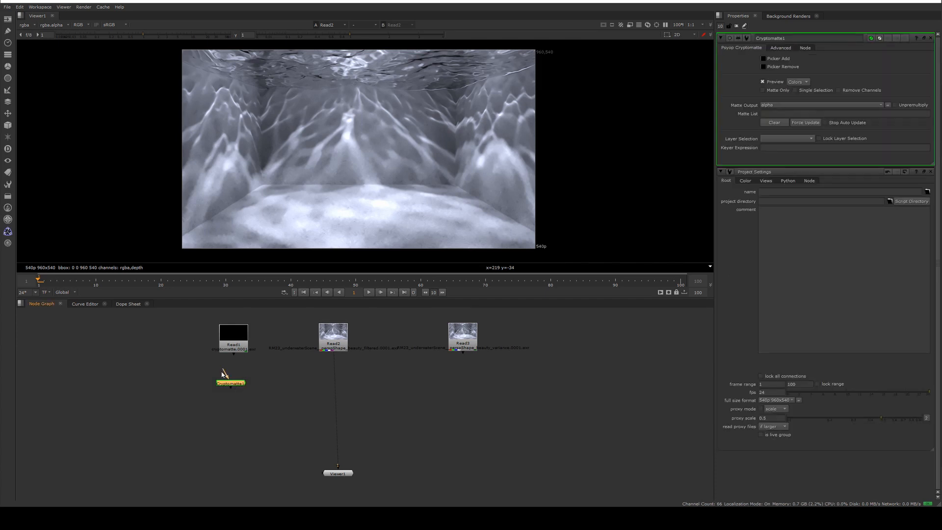
drag(223, 373, 234, 338)
drag(235, 389, 238, 403)
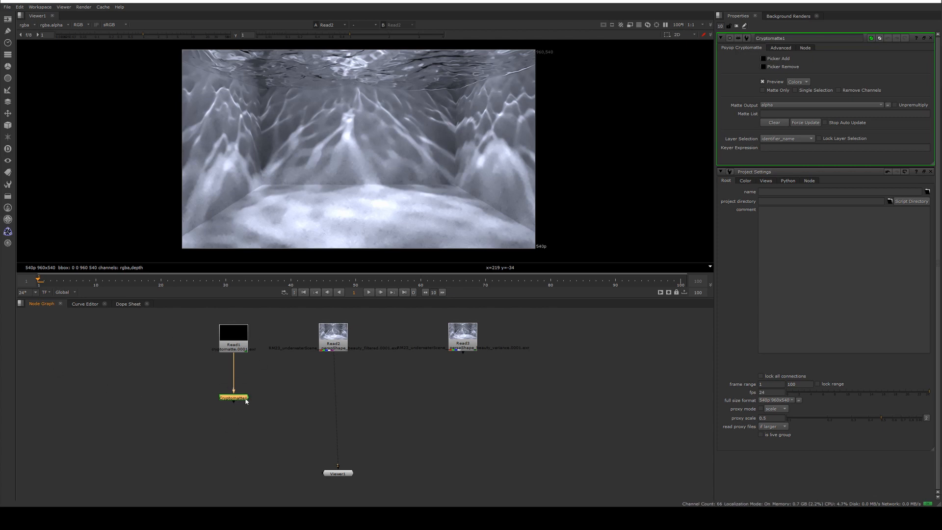
key(1)
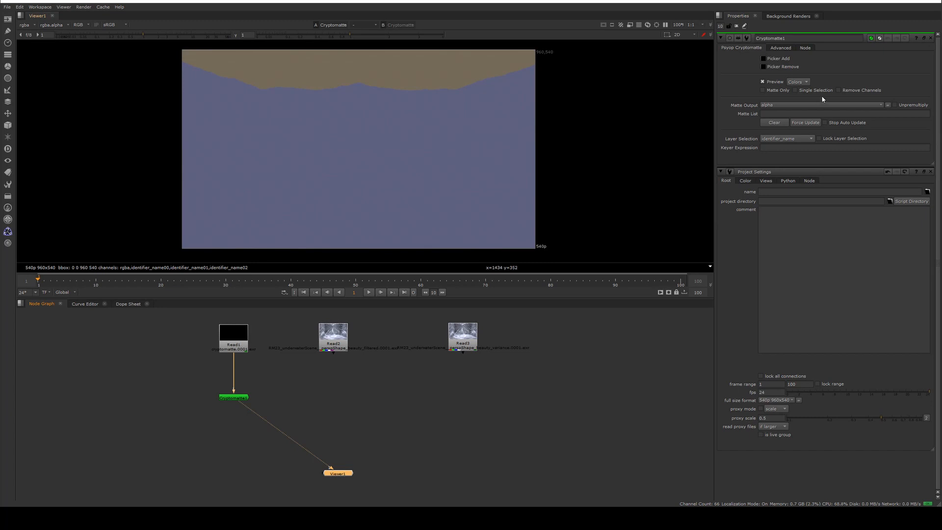
click(766, 59)
ctrl+click(464, 74)
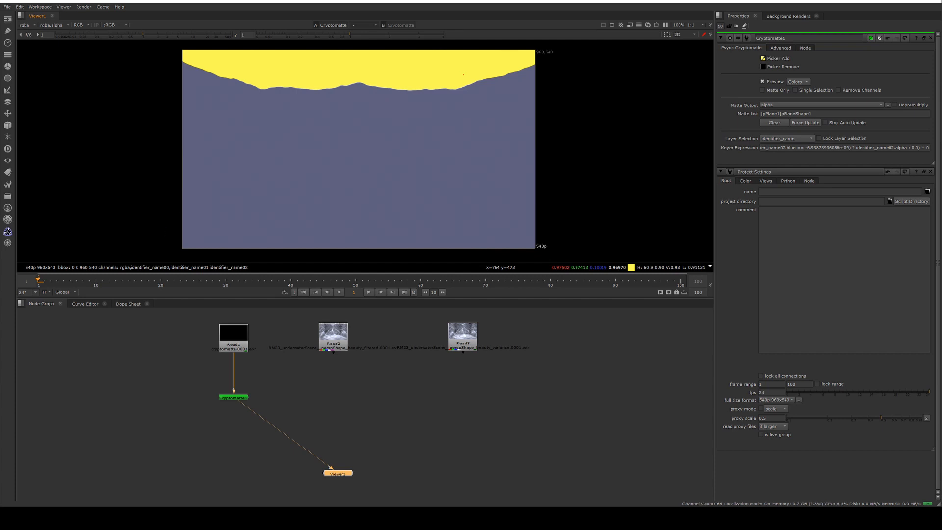
Add a Merge node with the beauty Read as its A input and the Cryptomatte as its mask, then view it.
click(231, 453)
key(Tab)
text(mer)
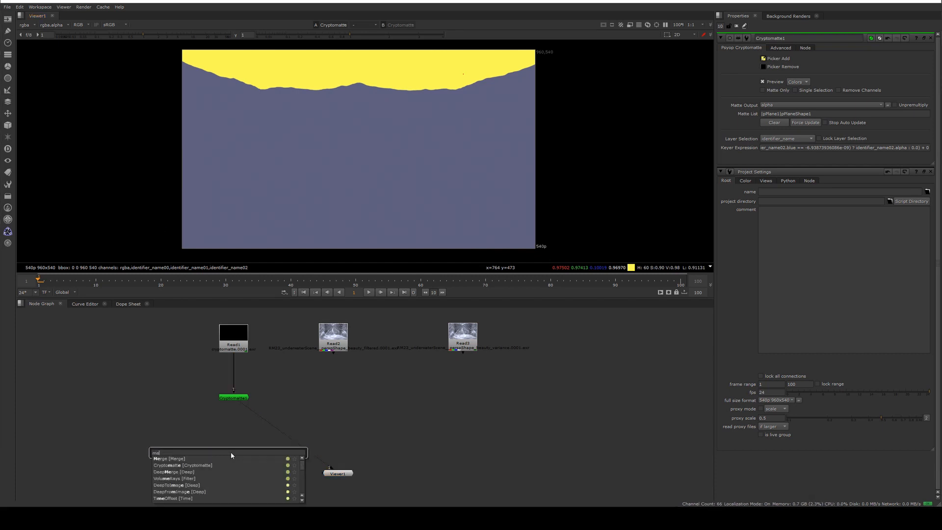
key(Return)
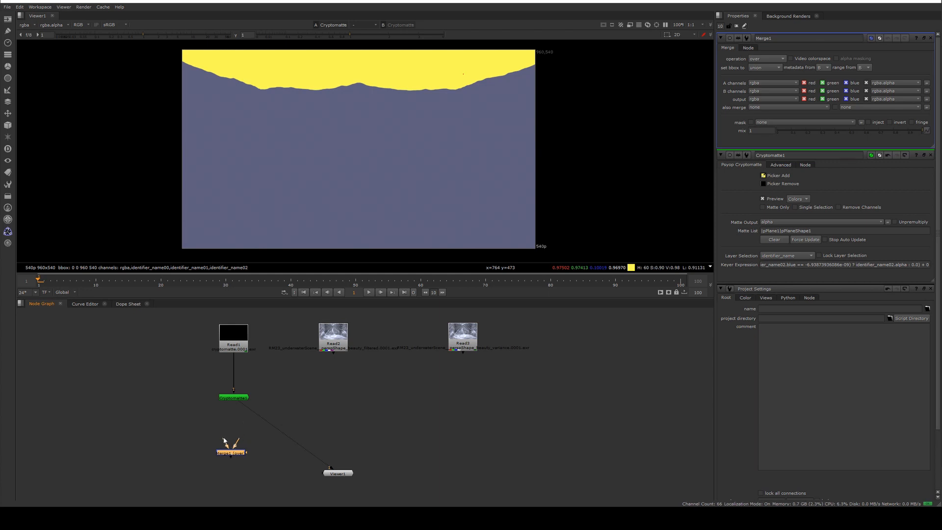
drag(224, 440, 331, 341)
drag(246, 452, 233, 398)
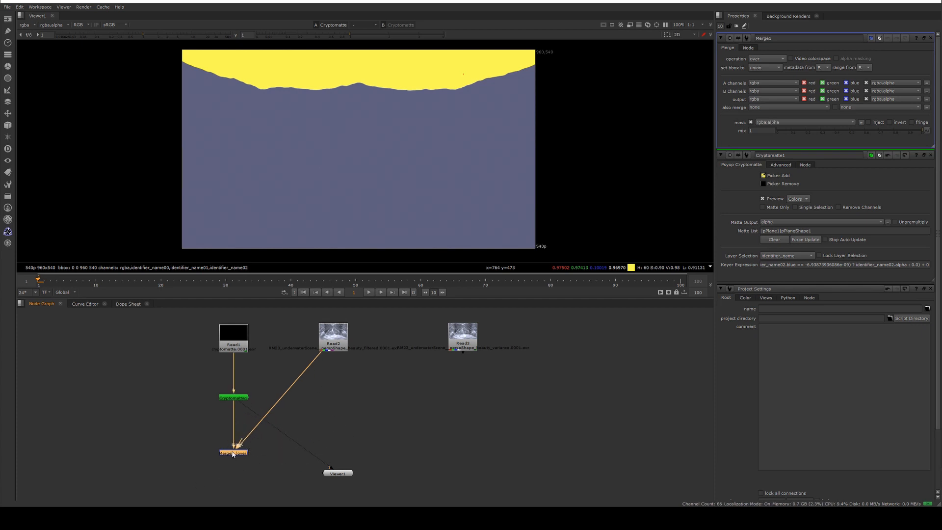
key(1)
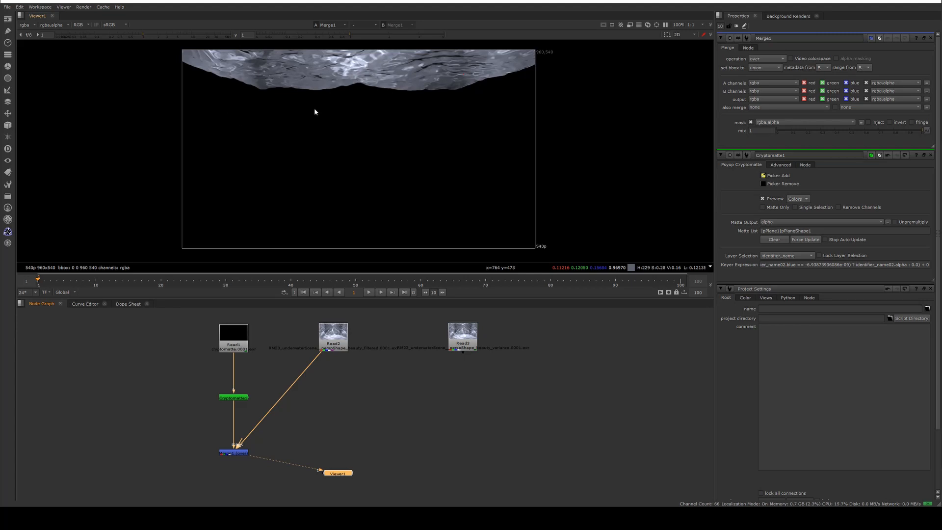
Add a VolumeRays node after the masked Merge, view it, and place the volume center above the frame.
key(Tab)
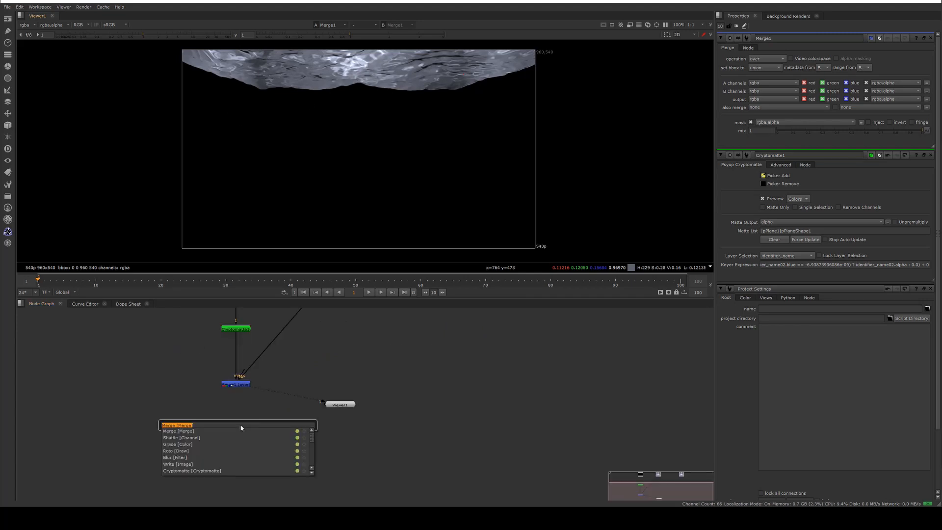
text(vol)
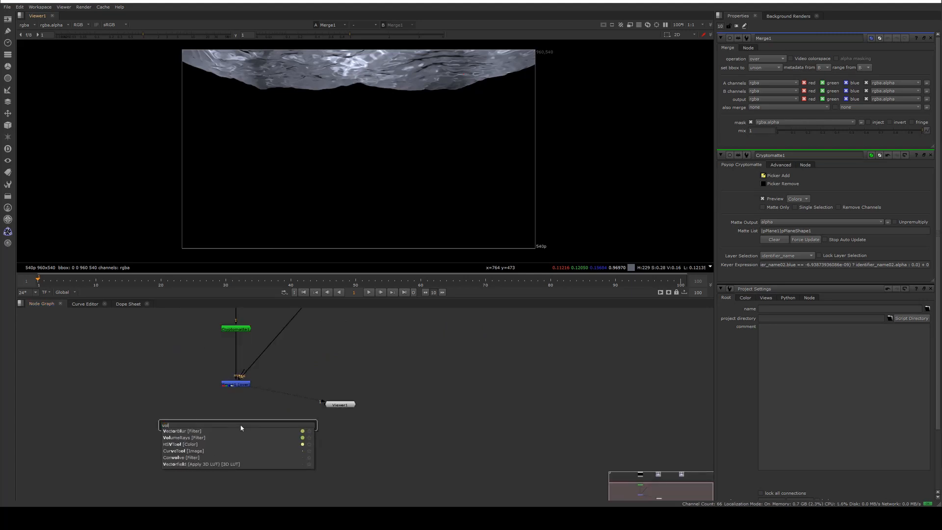
text(um)
key(Return)
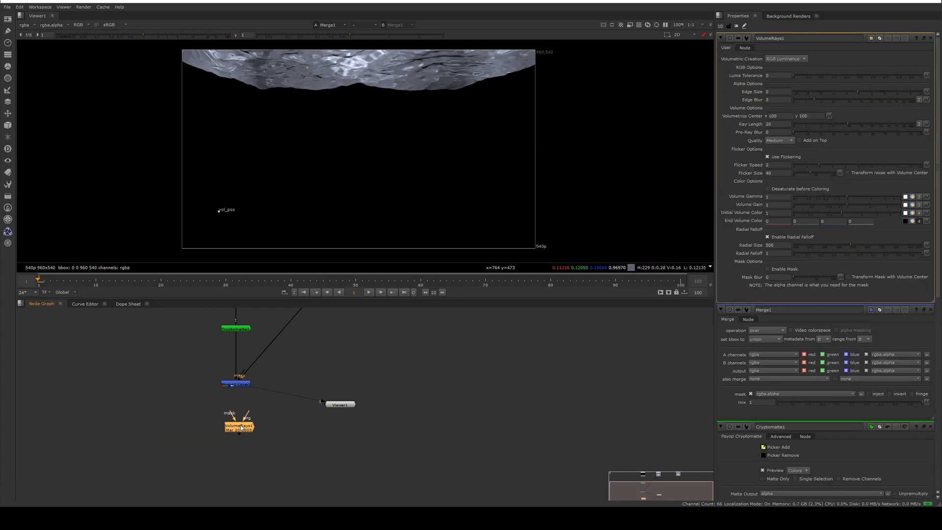
drag(246, 412, 238, 385)
drag(239, 429, 236, 428)
key(1)
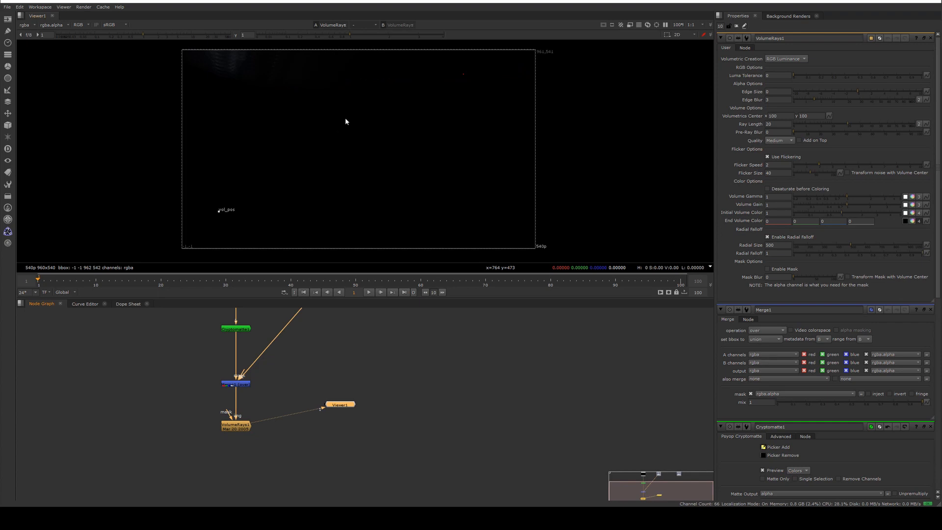
scroll(348, 118, down, 3)
drag(262, 214, 344, 68)
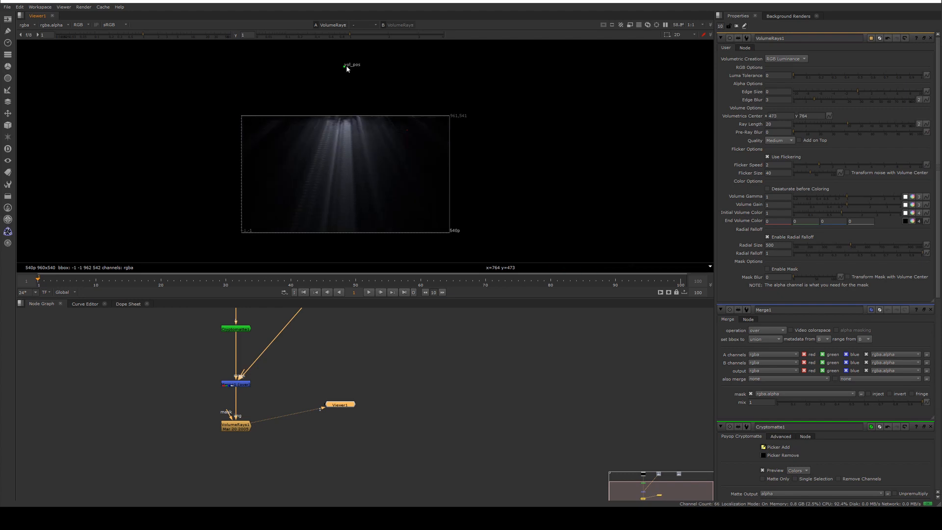
Set the VolumeRays quality to Very High and turn off Enable Radial Falloff.
click(779, 141)
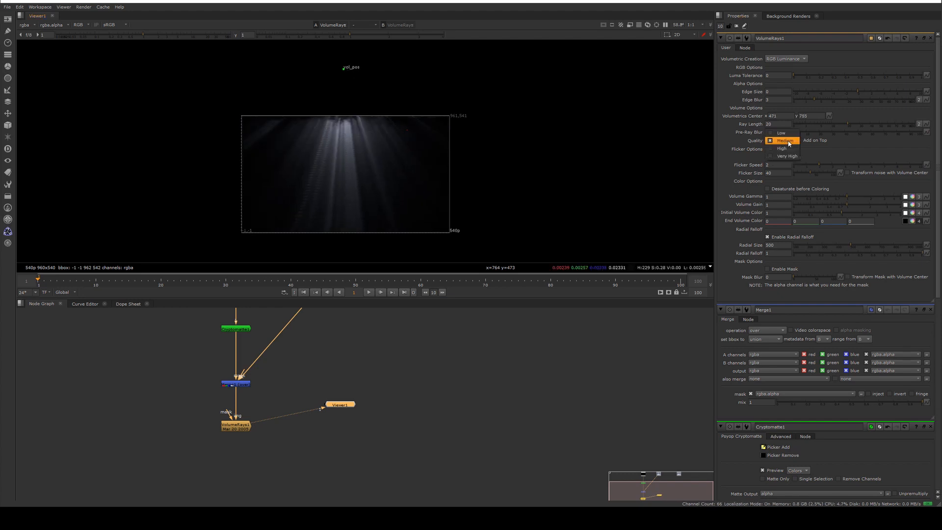
click(790, 157)
click(769, 238)
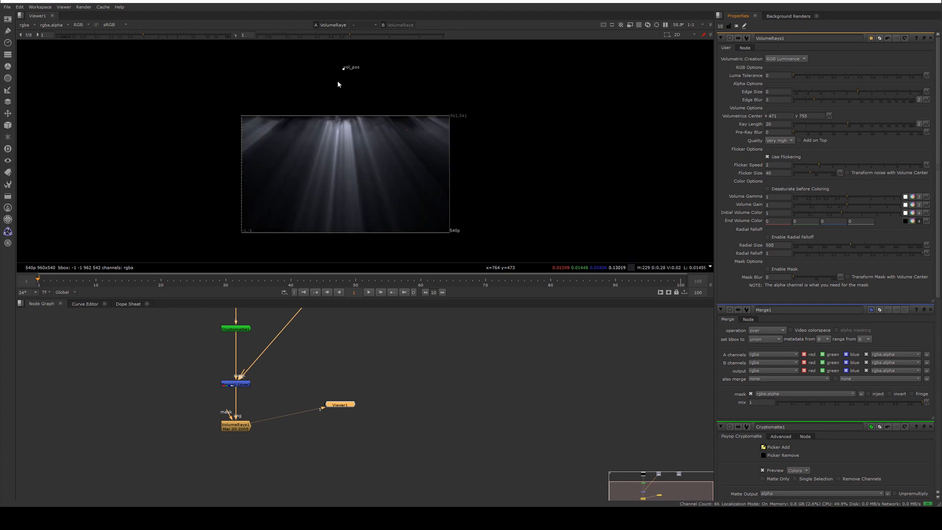
Fine-tune the volumetrics center position above the top of the frame.
drag(344, 69, 341, 49)
scroll(351, 64, down, 3)
middle_drag(361, 64, 365, 126)
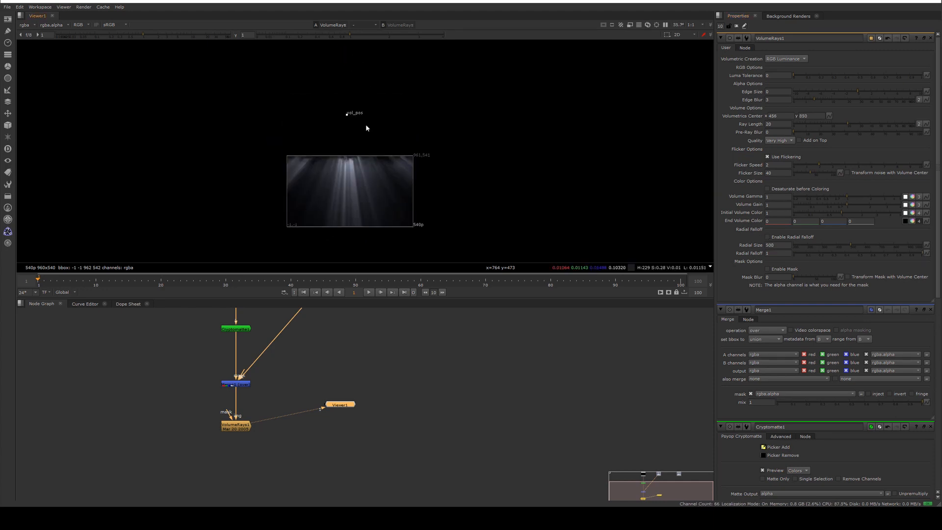
drag(347, 116, 352, 44)
middle_drag(370, 96, 373, 133)
drag(355, 81, 354, 159)
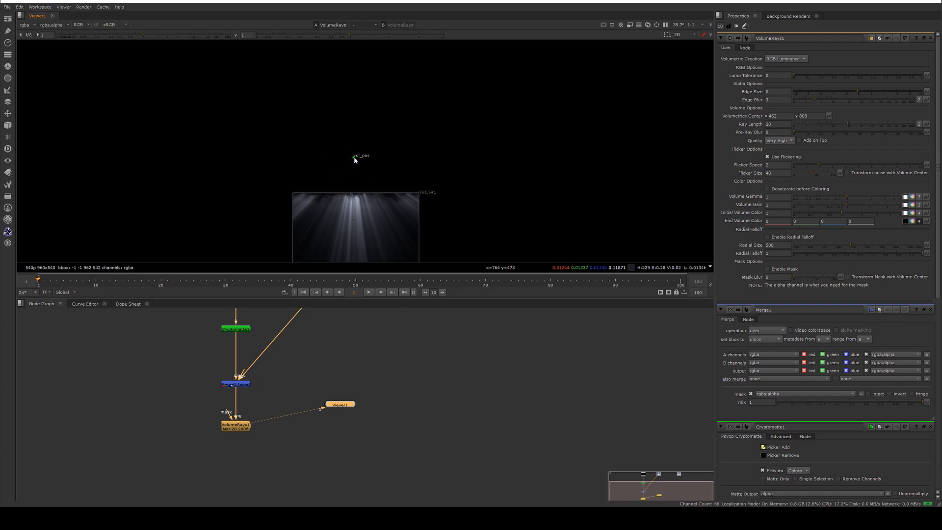
drag(355, 157, 357, 134)
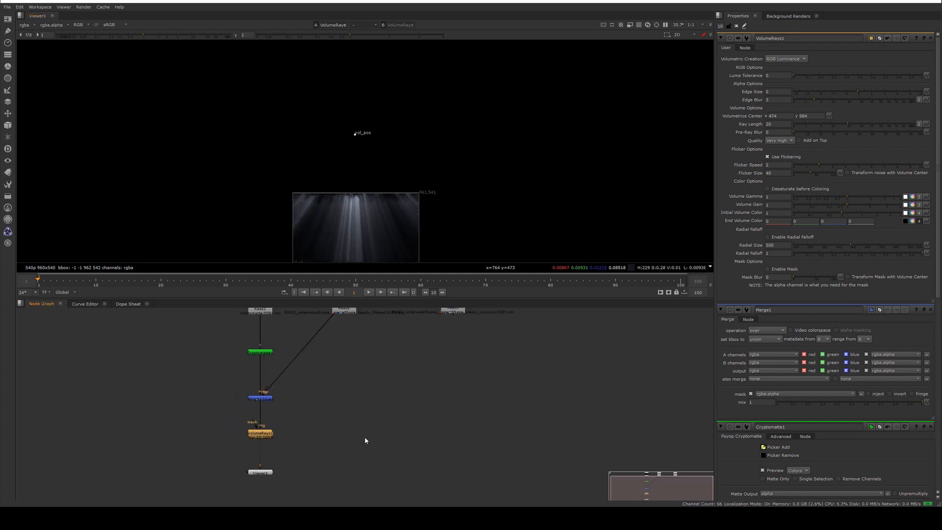
Add a second Merge node layering the VolumeRays output over the beauty Read node and view the result.
key(Tab)
text(merge)
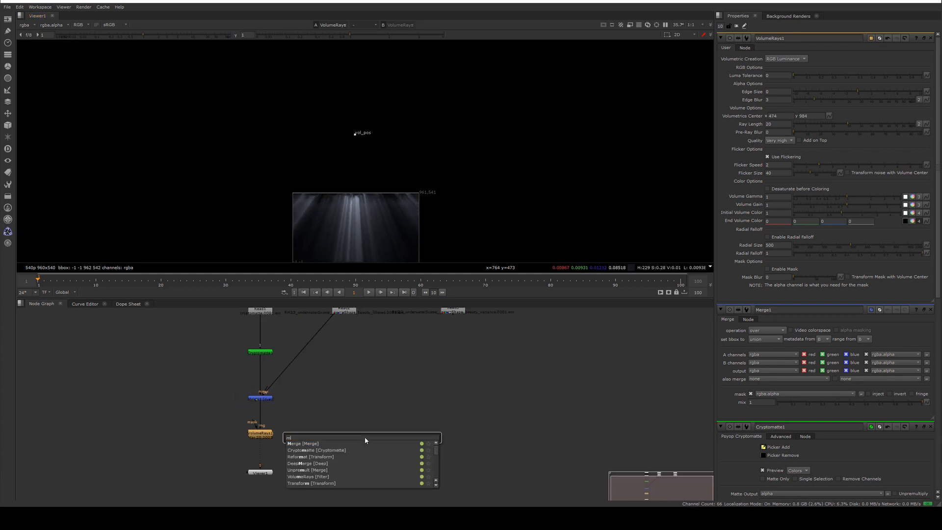
key(Return)
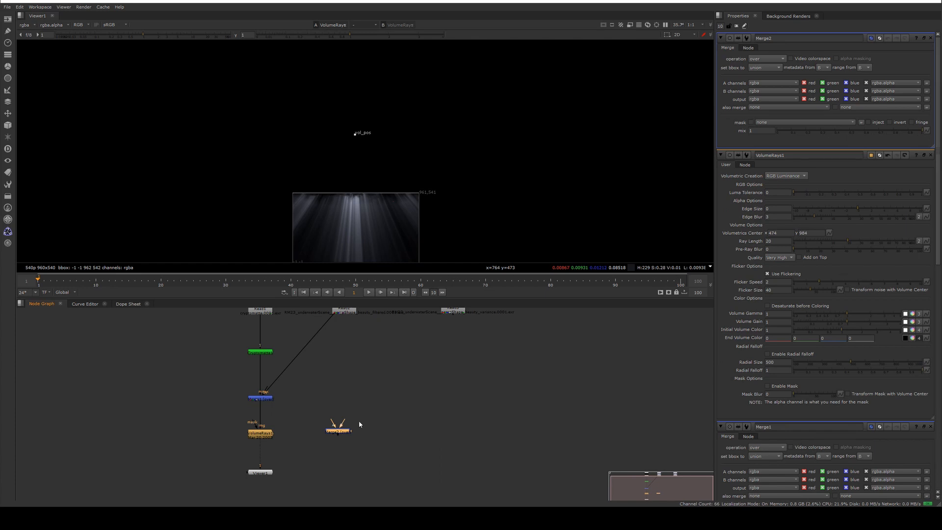
drag(345, 416, 347, 317)
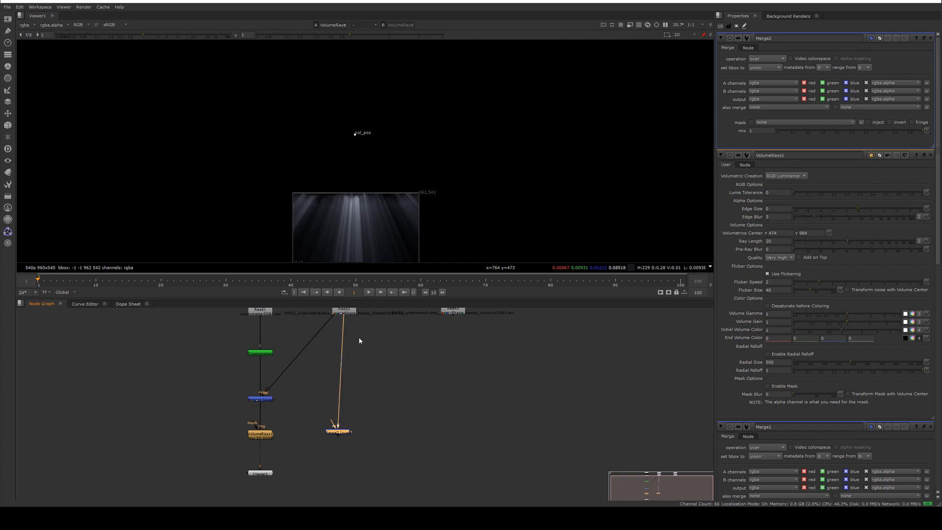
middle_drag(342, 301, 345, 342)
click(345, 342)
key(1)
middle_drag(361, 420, 369, 356)
scroll(358, 214, up, 2)
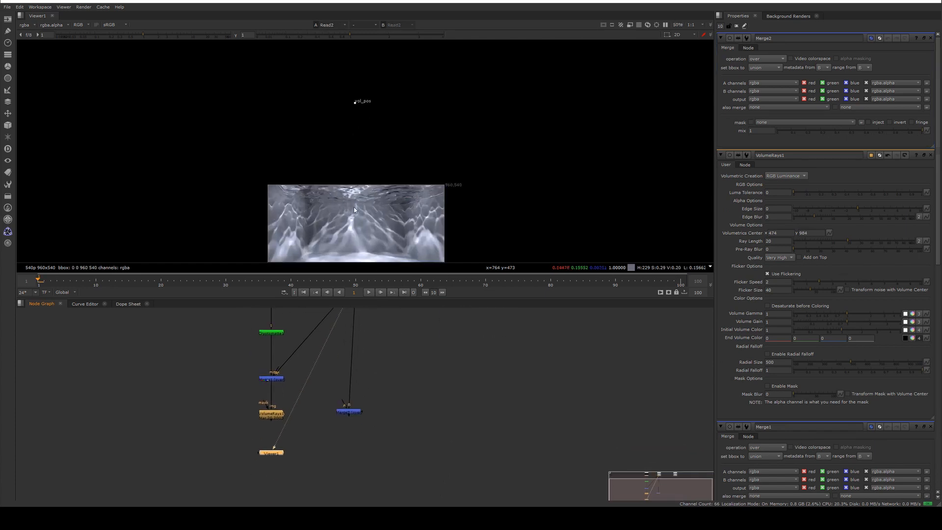
middle_drag(357, 225, 389, 139)
scroll(390, 139, up, 2)
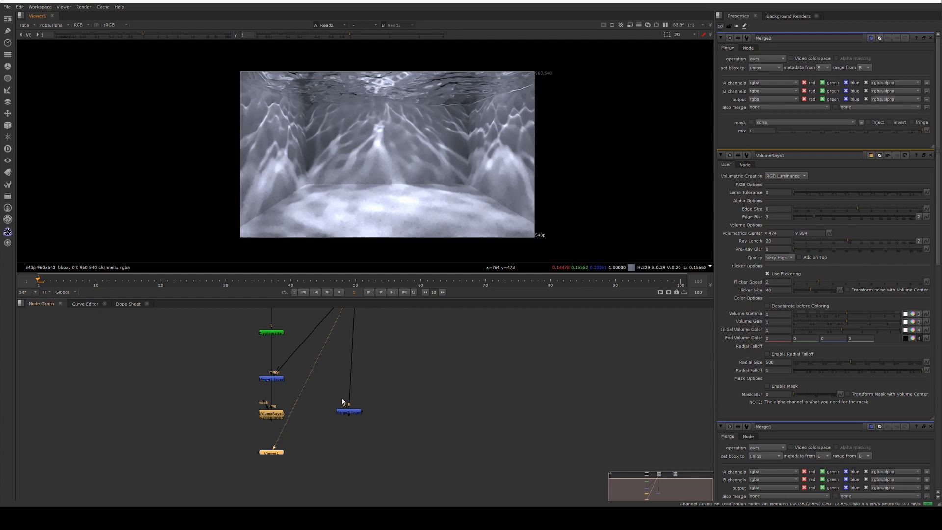
drag(343, 403, 359, 415)
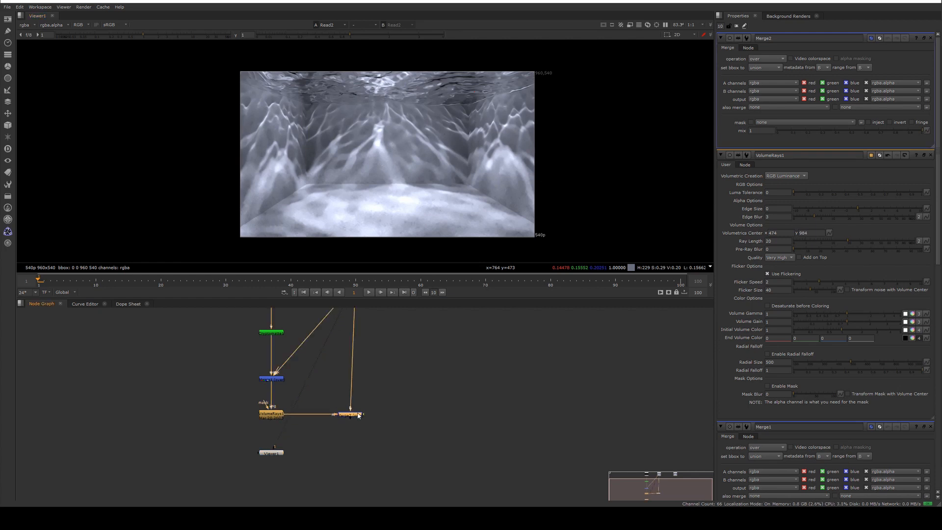
key(1)
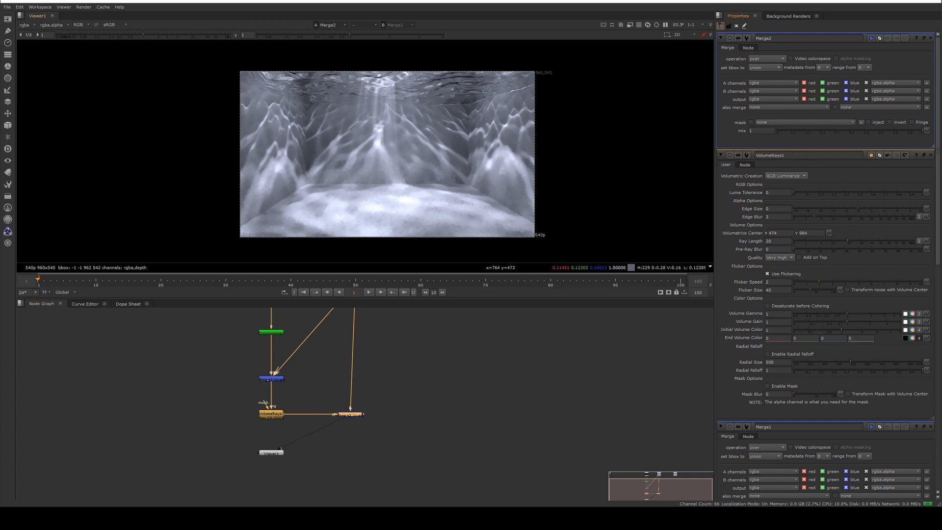
Adjust the mix amount of the second Merge node.
text(1)
key(Return)
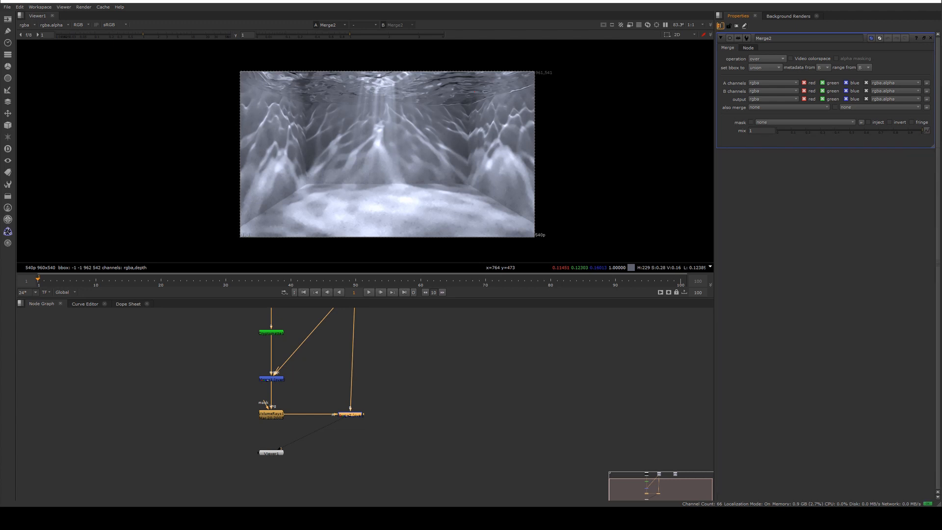
click(913, 131)
drag(907, 129, 925, 138)
Add a Grade node to the node graph near the merges.
double_click(271, 414)
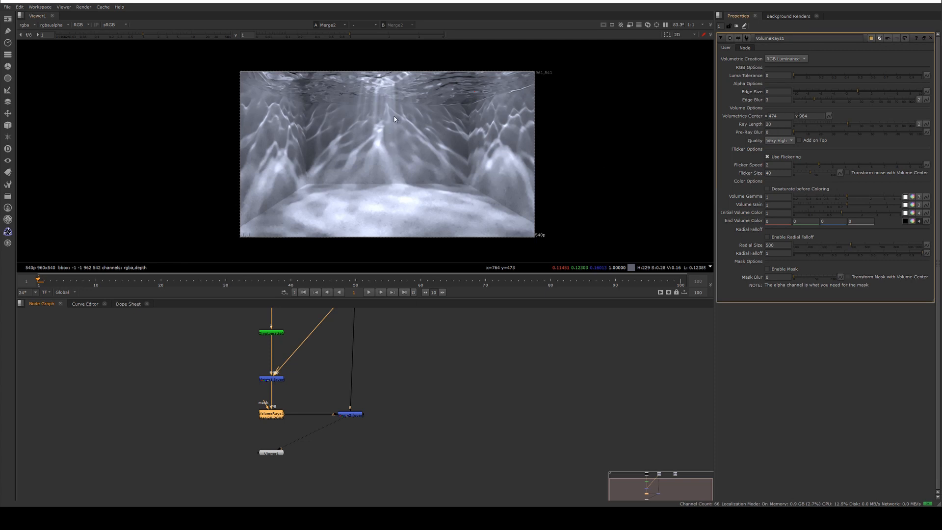
middle_drag(395, 119, 401, 140)
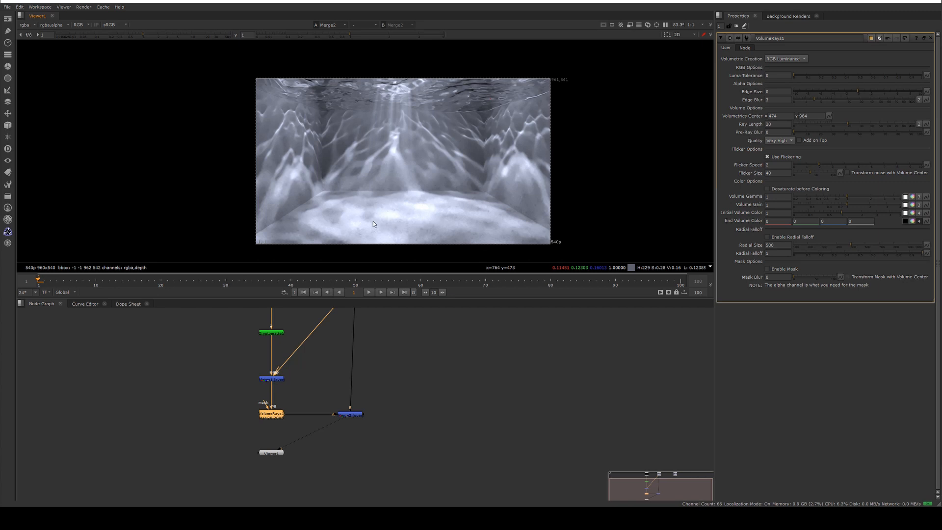
click(315, 395)
key(Tab)
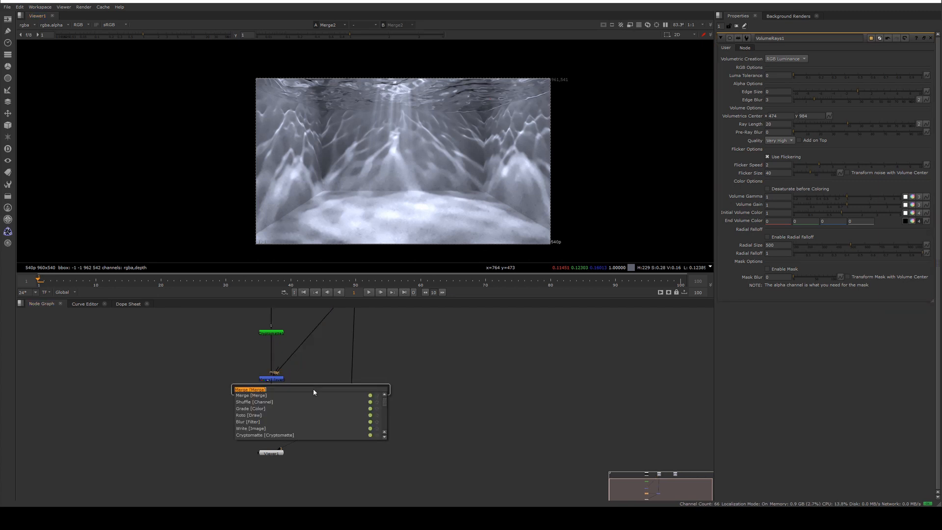
text(grade)
key(Return)
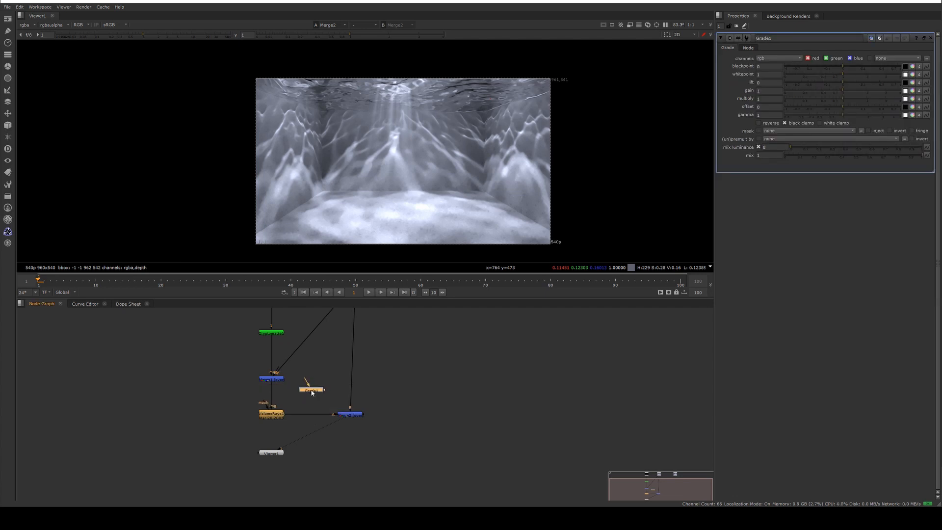
Insert the Grade node between the VolumeRays node and the second Merge, and lower its whitepoint to 0.34.
drag(313, 391, 318, 416)
click(360, 417)
click(315, 417)
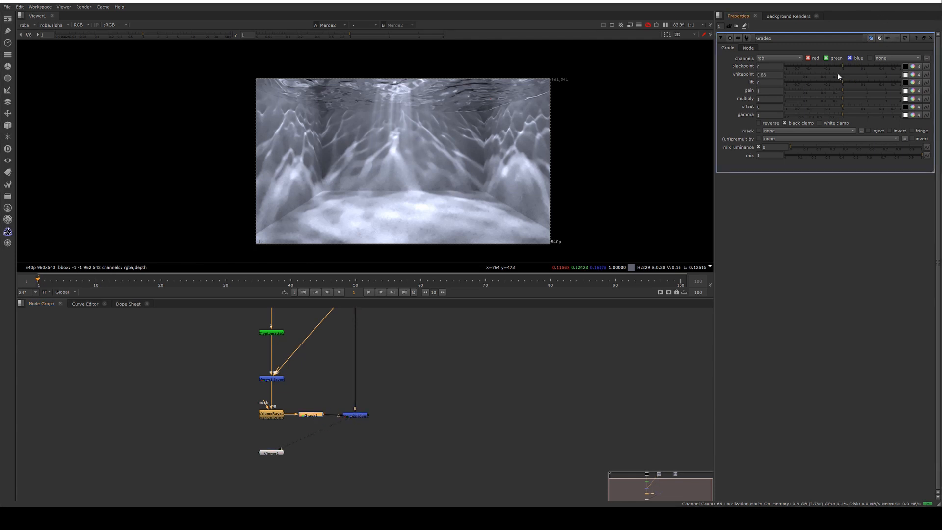
drag(843, 74, 797, 69)
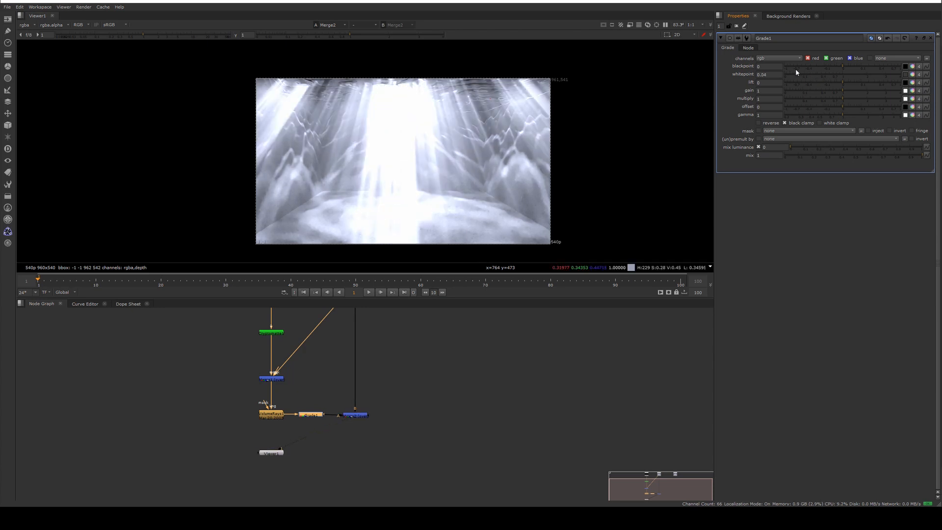
Set the second Merge's mix to 0.79 and shorten the VolumeRays ray length to 3.2.
double_click(355, 415)
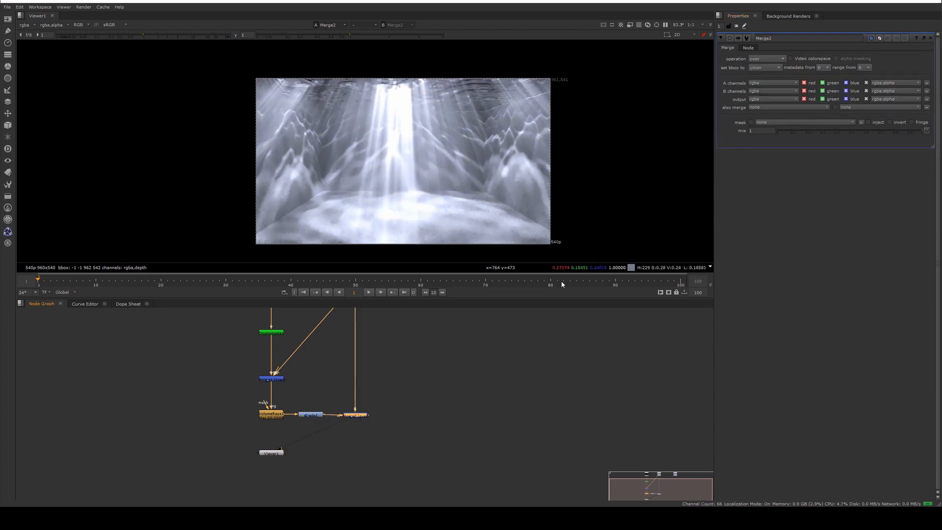
drag(904, 130, 854, 126)
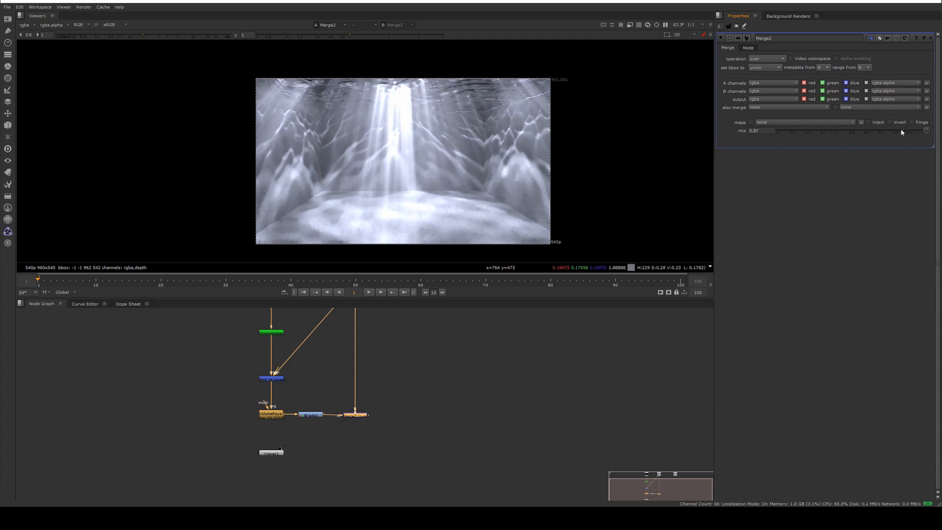
double_click(271, 414)
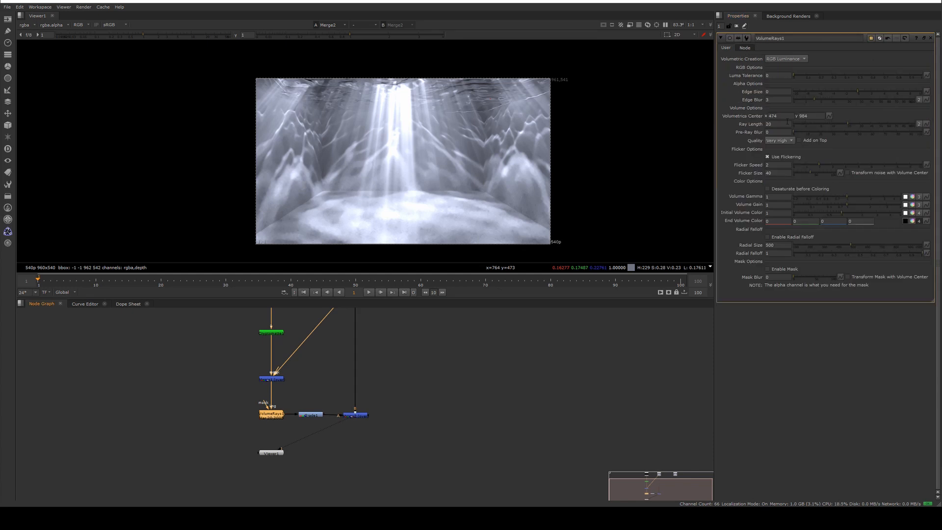
drag(854, 123, 815, 124)
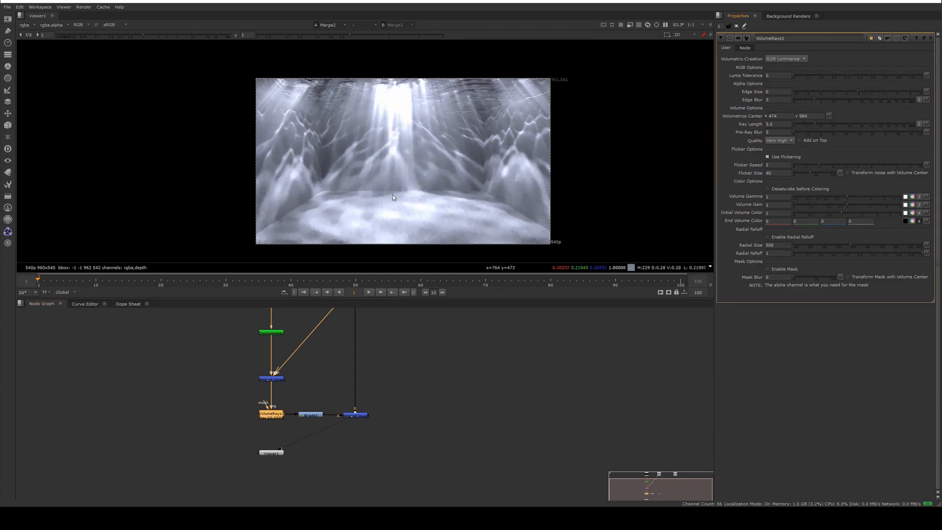
double_click(356, 416)
drag(896, 127, 892, 130)
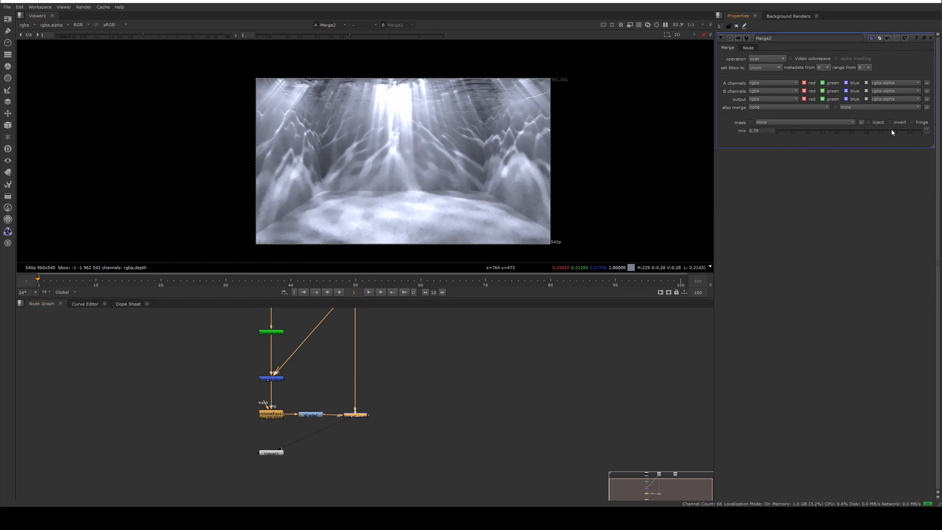
Set the Grade node's whitepoint to 0.42.
double_click(311, 415)
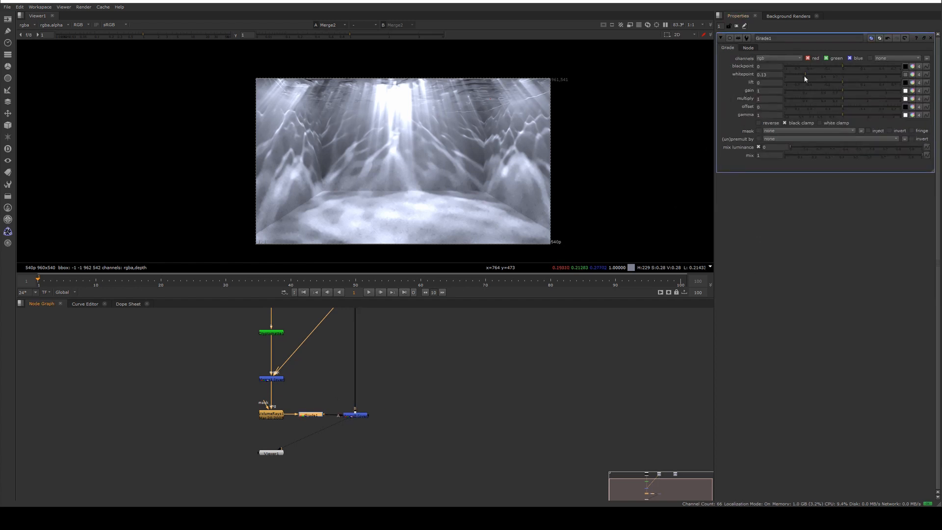
drag(805, 77, 824, 76)
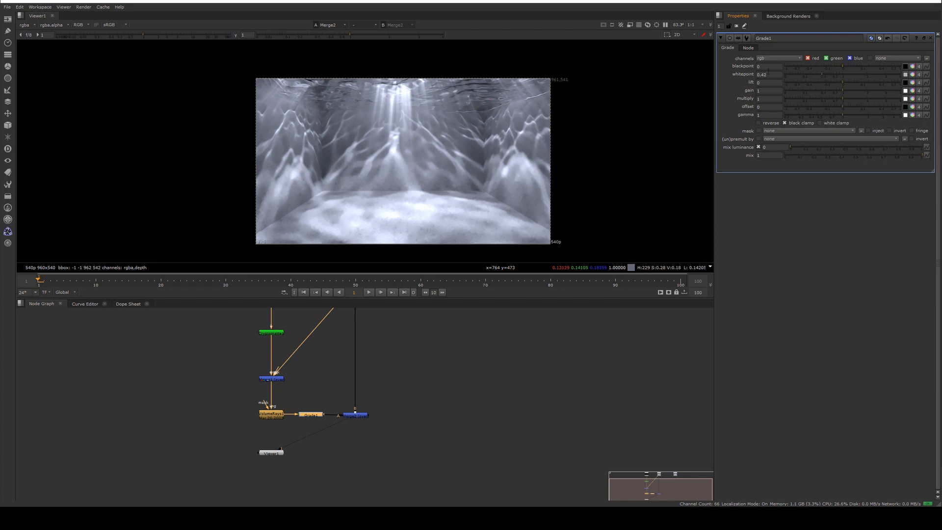
Set the second Merge's mix to 0.815.
double_click(358, 416)
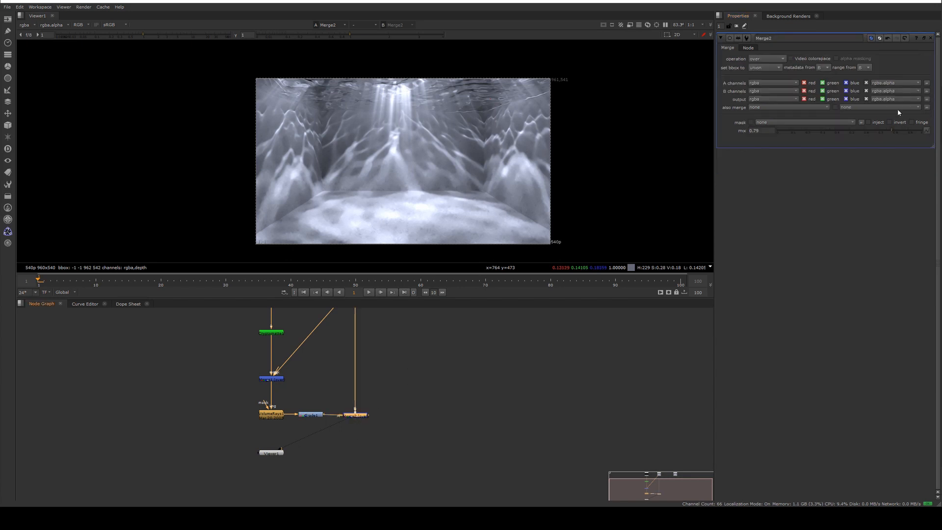
mouse_move(892, 129)
mouse_down()
mouse_move(848, 128)
mouse_move(895, 129)
mouse_up()
middle_drag(357, 345, 365, 399)
middle_drag(425, 175, 429, 158)
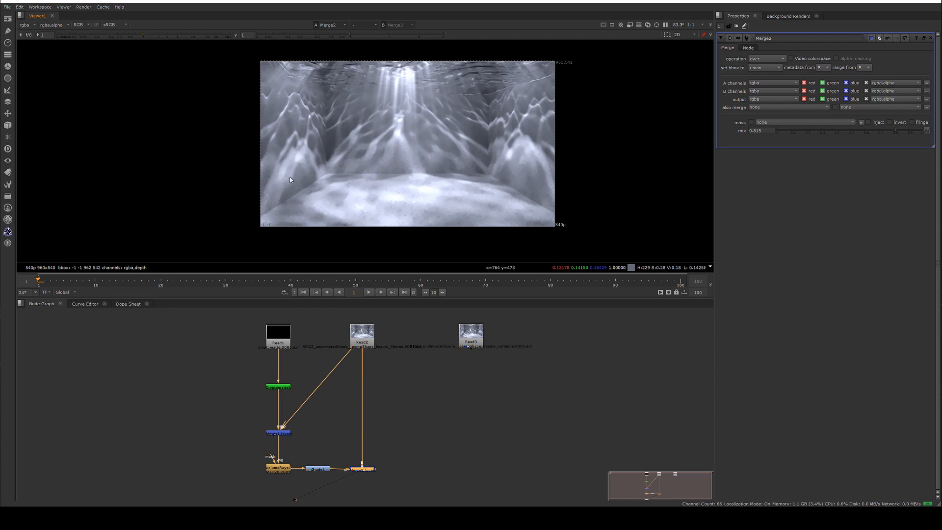
middle_drag(361, 153, 356, 157)
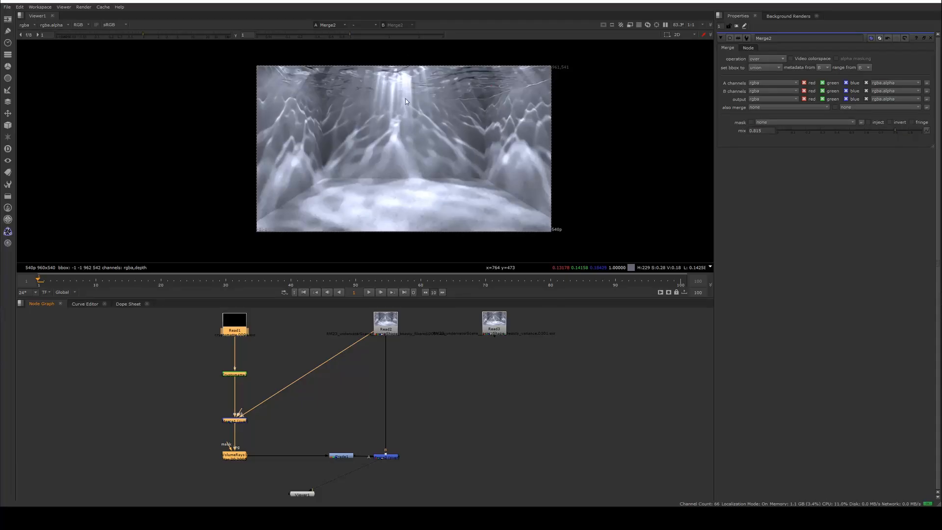
Add a Noise node and a new Merge inserted right after VolumeRays, feeding the Noise into that Merge.
middle_drag(299, 494, 316, 386)
drag(319, 388, 349, 418)
click(296, 376)
key(Tab)
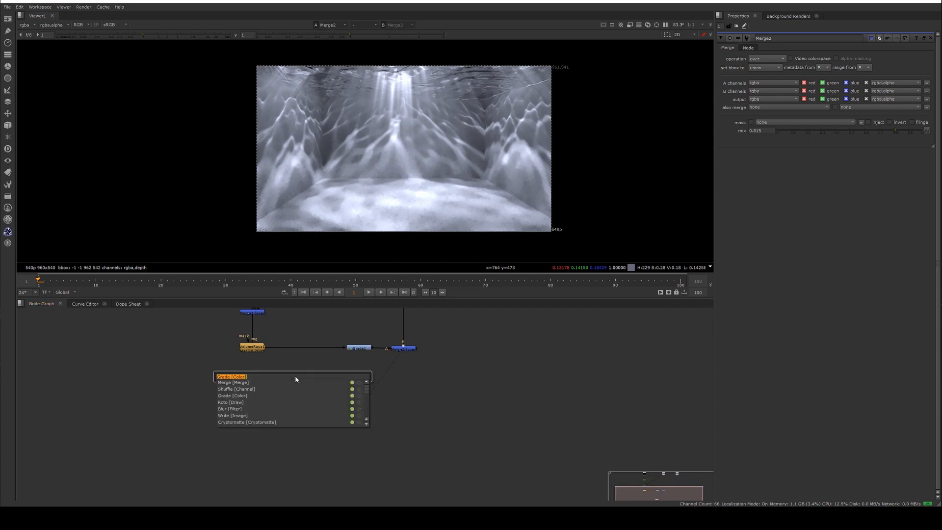
text(noise)
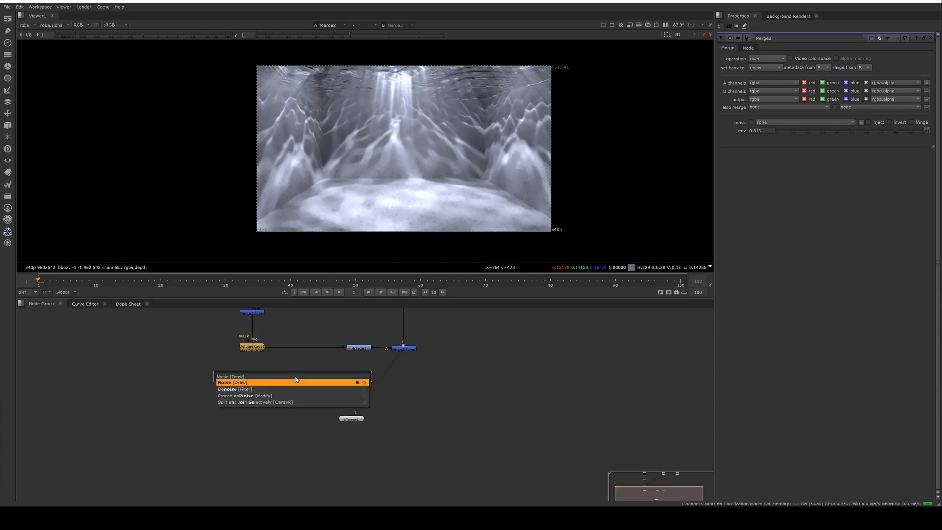
key(Return)
key(Tab)
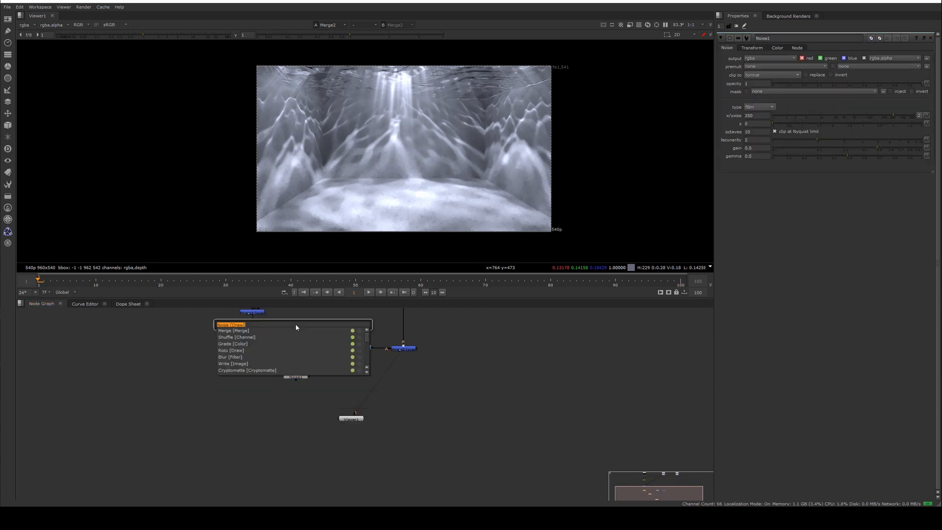
text(merge)
key(Return)
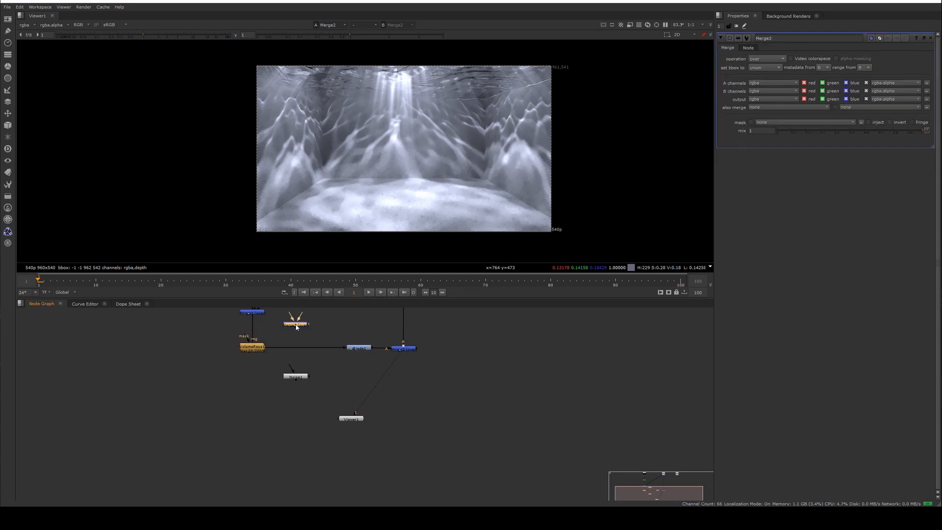
mouse_move(296, 327)
mouse_down()
mouse_move(296, 380)
mouse_move(305, 388)
mouse_move(306, 323)
mouse_up()
click(306, 348)
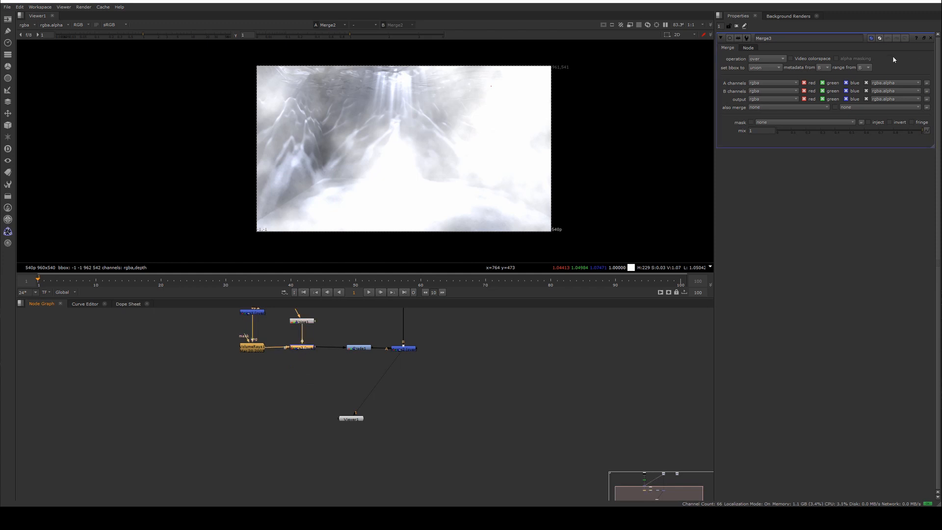
Set the new Merge's operation to soft-light.
click(778, 58)
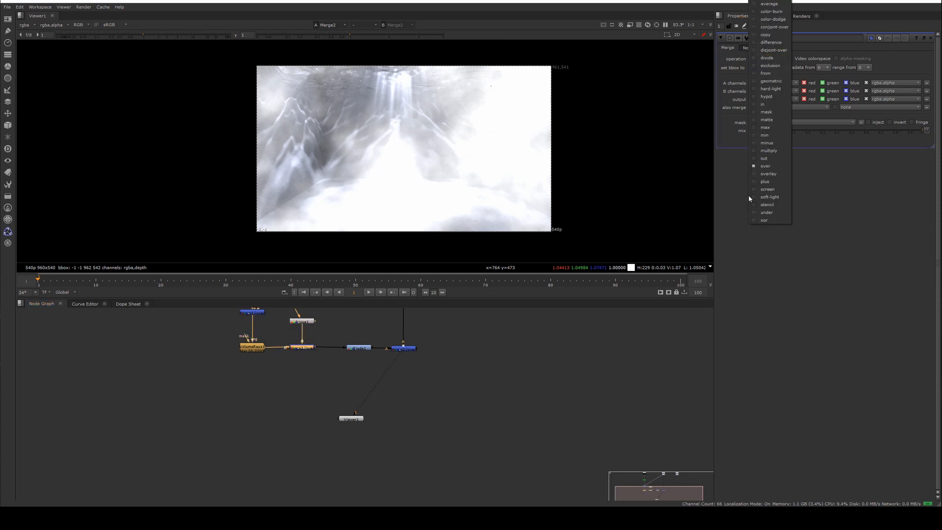
click(777, 198)
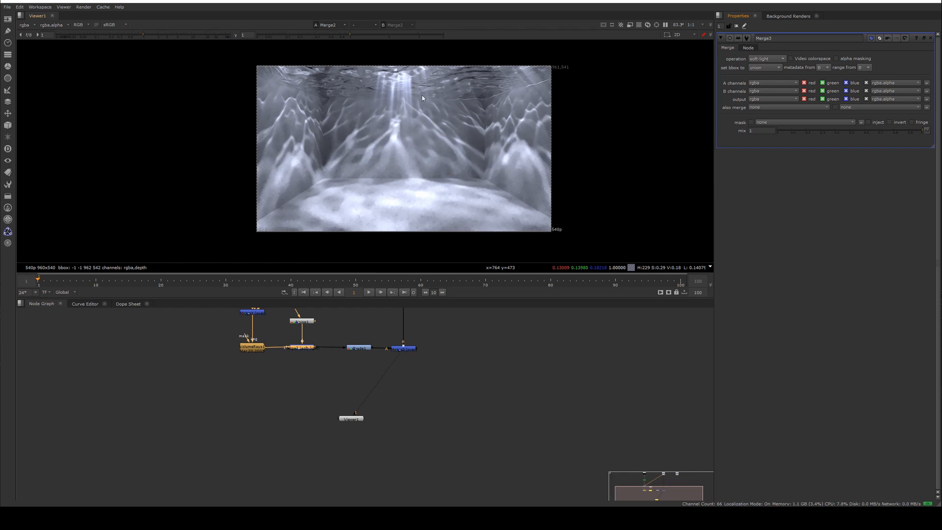
scroll(417, 89, up, 2)
drag(907, 131, 941, 136)
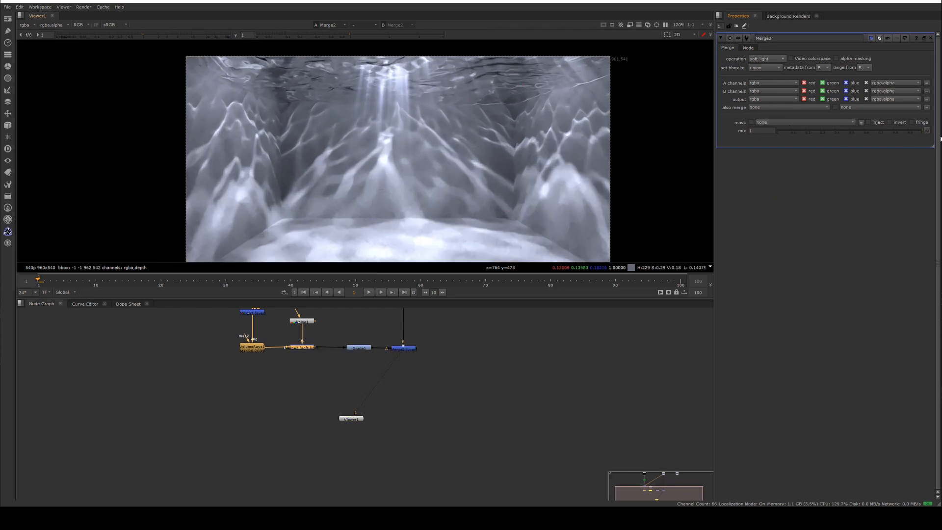
Try setting the Noise node's x/ysize to 500 while viewing the noise output.
click(308, 320)
key(1)
scroll(379, 140, down, 3)
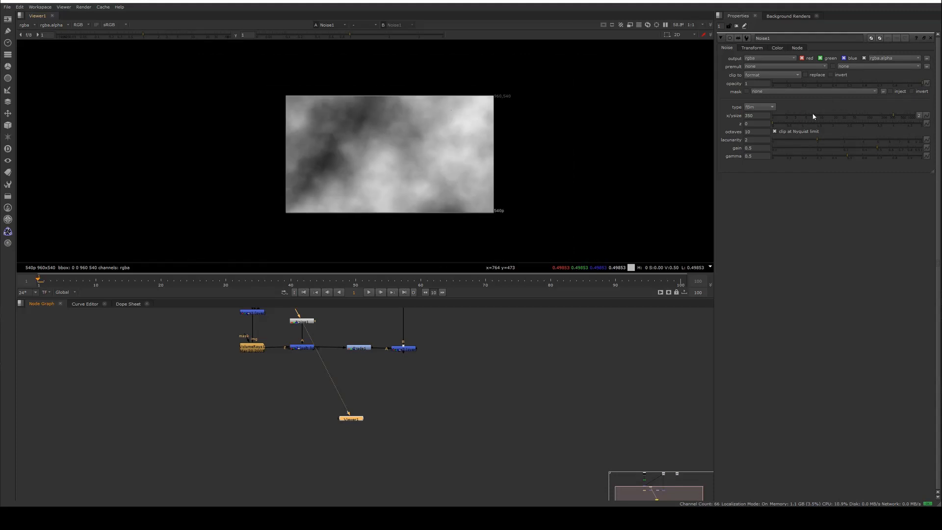
double_click(763, 117)
text(500)
key(Return)
drag(785, 116, 883, 126)
Animate the Noise node's z value, keying it at frame 1 and setting it to 3 at frame 100.
click(304, 348)
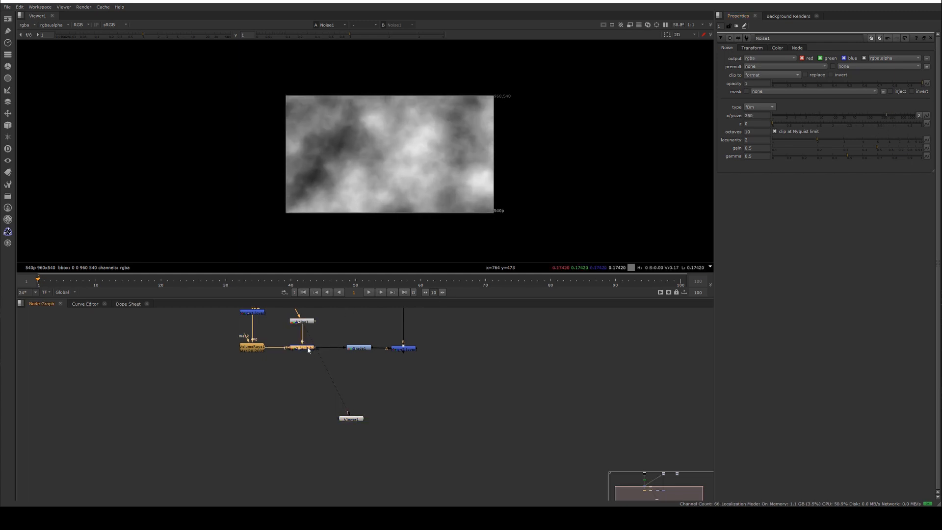
key(1)
scroll(425, 145, up, 5)
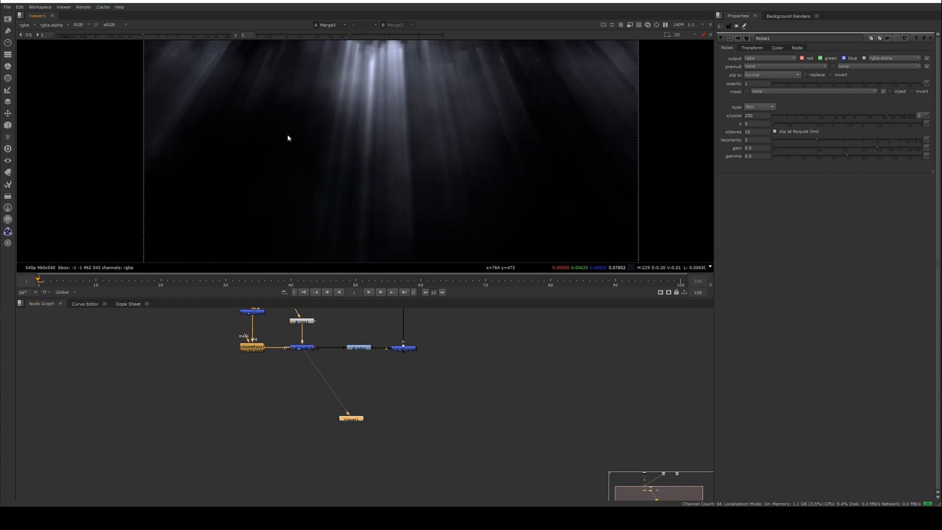
scroll(407, 99, down, 6)
scroll(397, 141, up, 5)
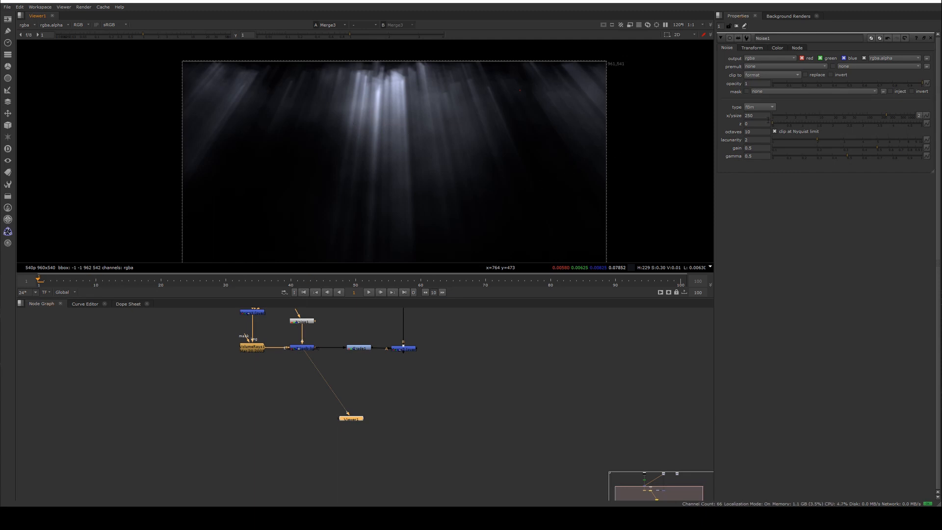
click(927, 123)
click(906, 127)
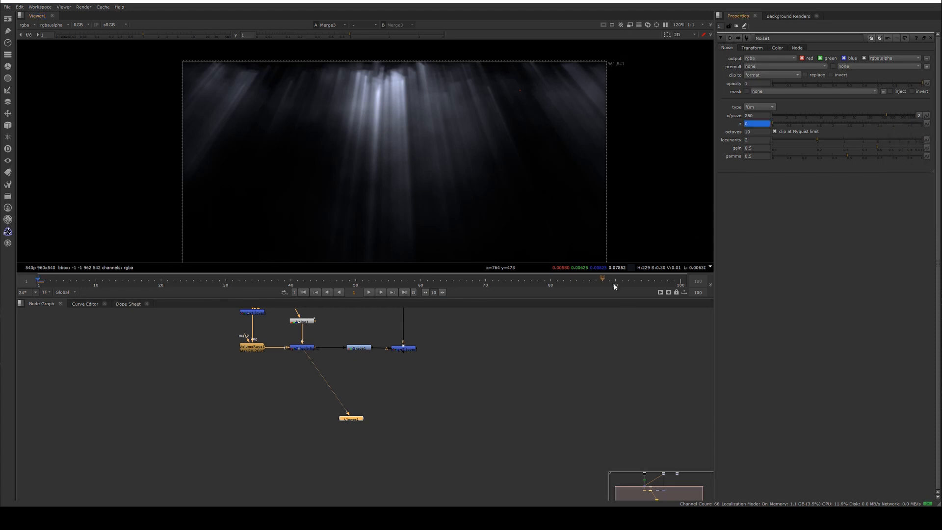
click(682, 284)
click(760, 123)
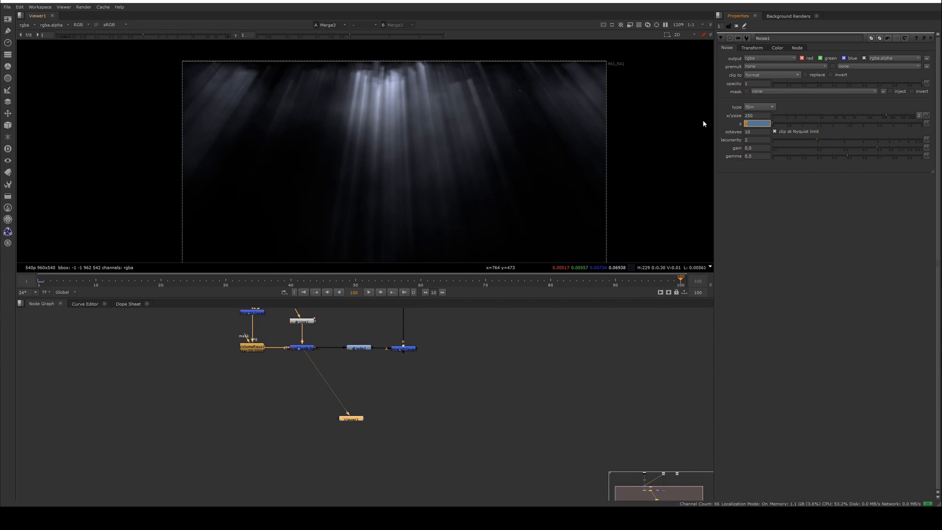
text(3)
key(Return)
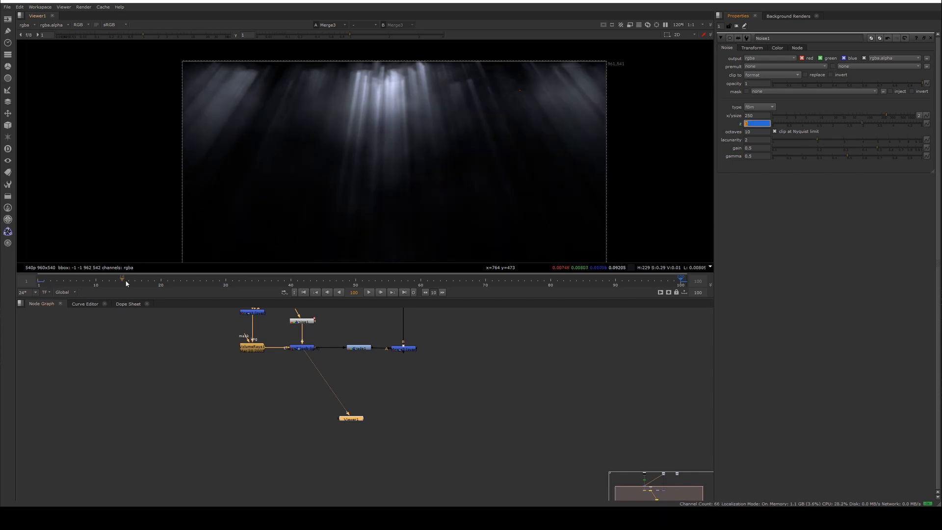
Play back the animated rays, first on their own and then over the beauty composite.
click(44, 285)
click(368, 292)
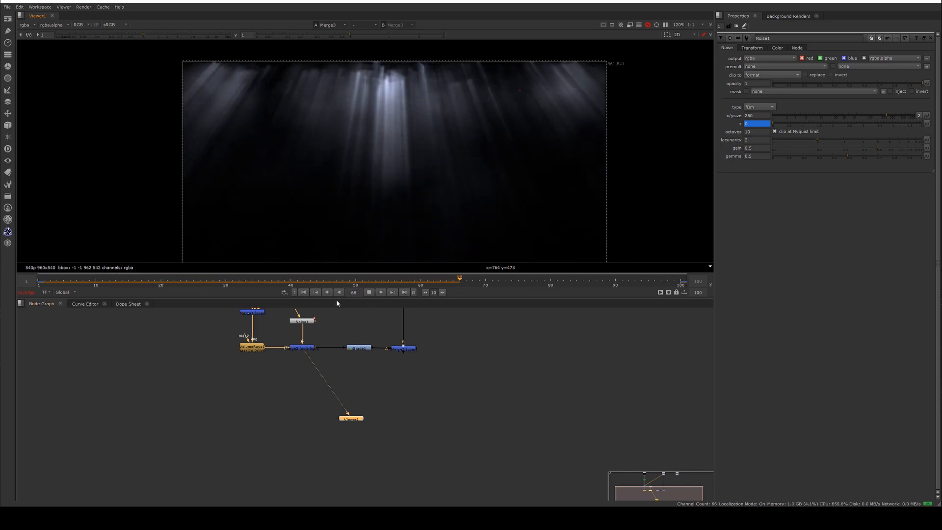
key(k)
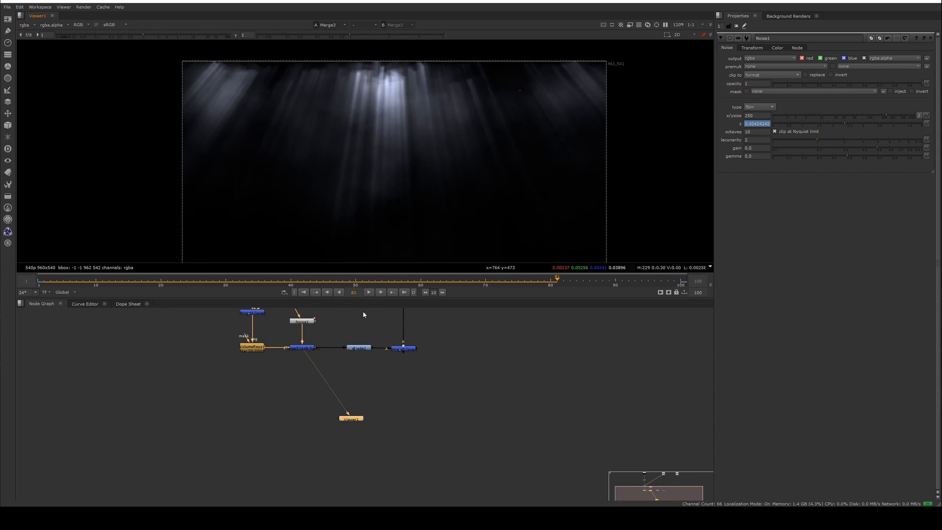
click(403, 348)
key(1)
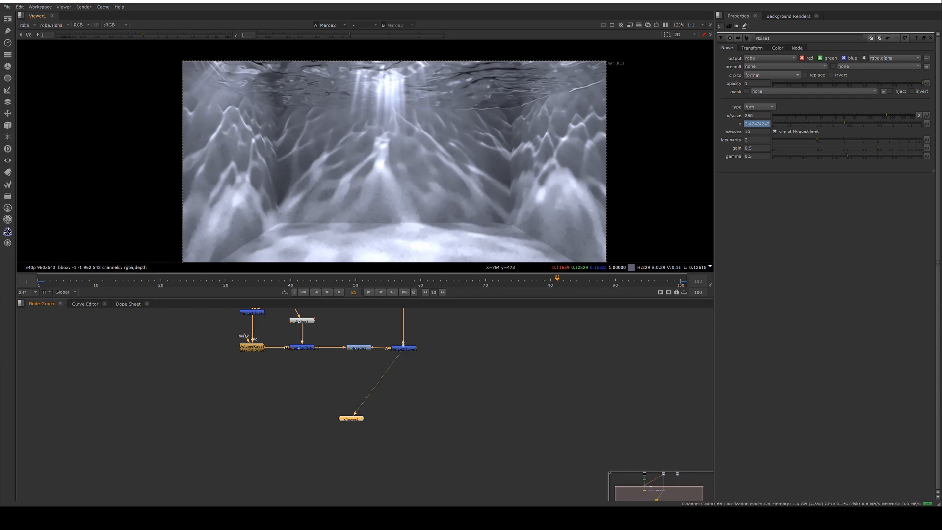
click(369, 293)
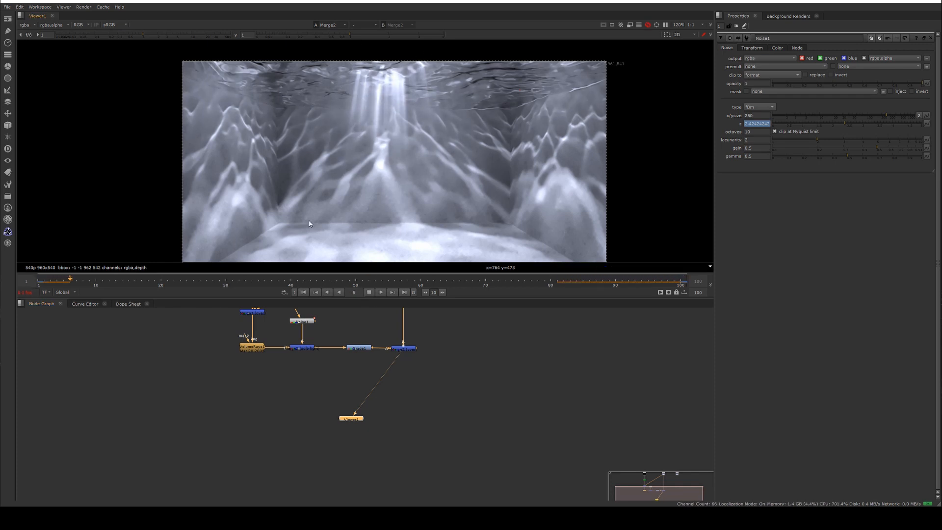
click(370, 293)
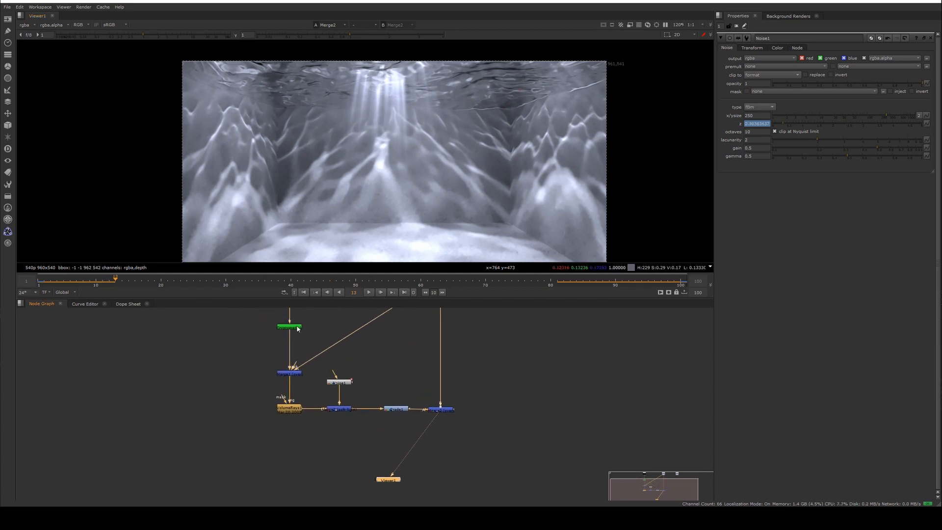
Inspect the Cryptomatte node's matte output and the finished composite's node graph.
double_click(297, 328)
key(1)
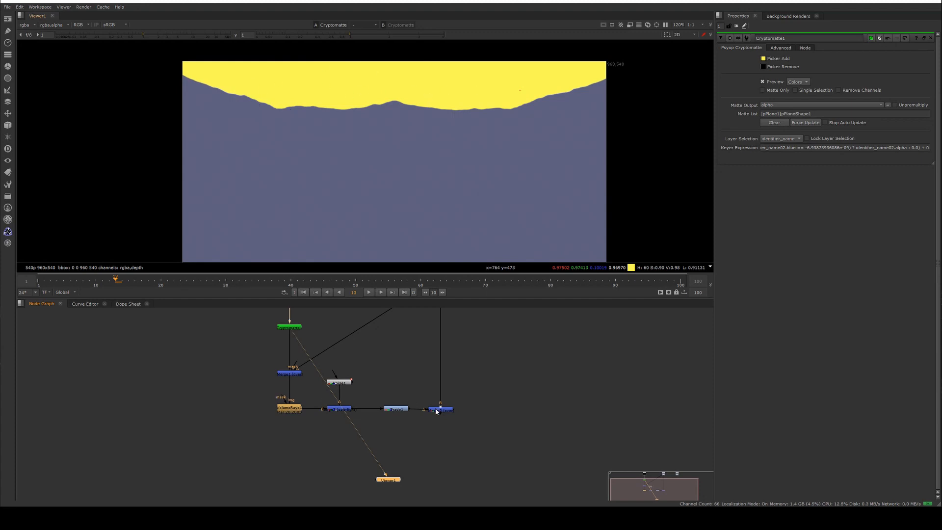
key(1)
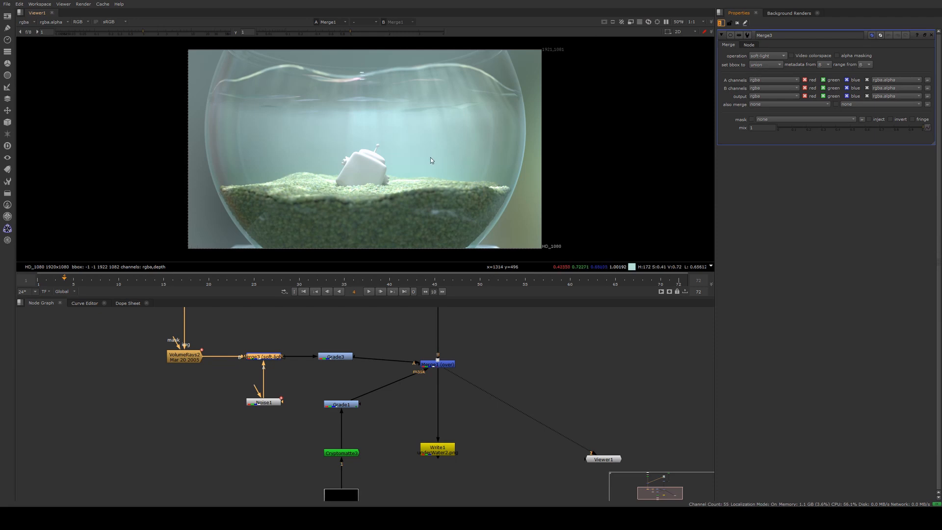
middle_drag(431, 158, 439, 152)
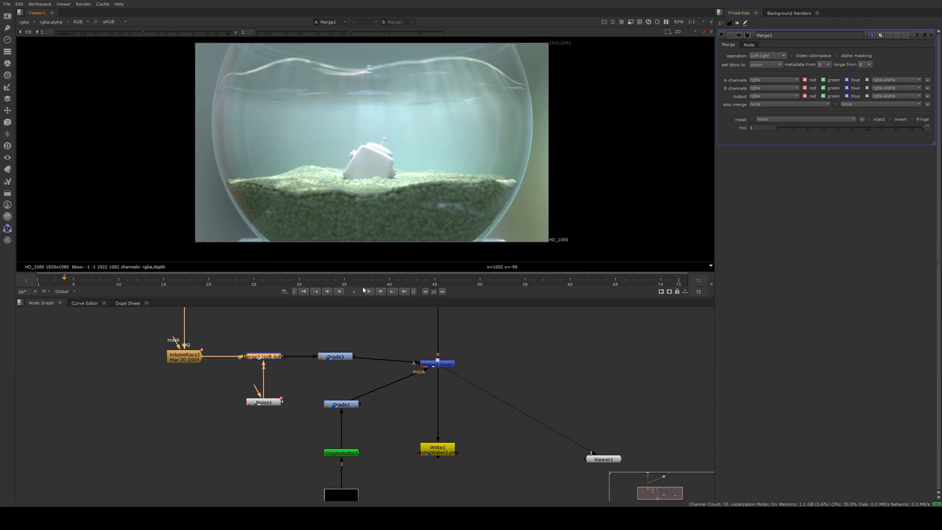
scroll(374, 334, down, 3)
middle_drag(379, 324, 395, 344)
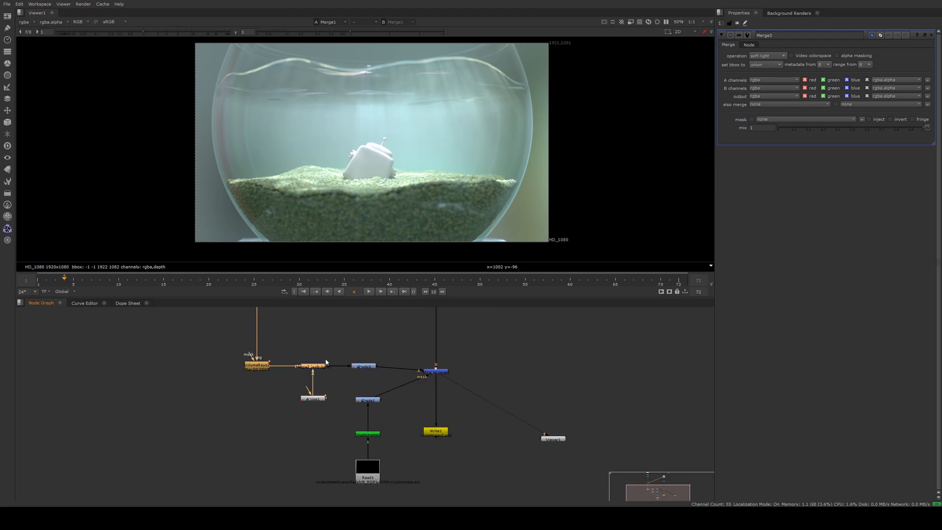
Step through the Read, Cryptomatte, matte Grade and Merge outputs in the viewer, zooming in on the composite.
click(376, 467)
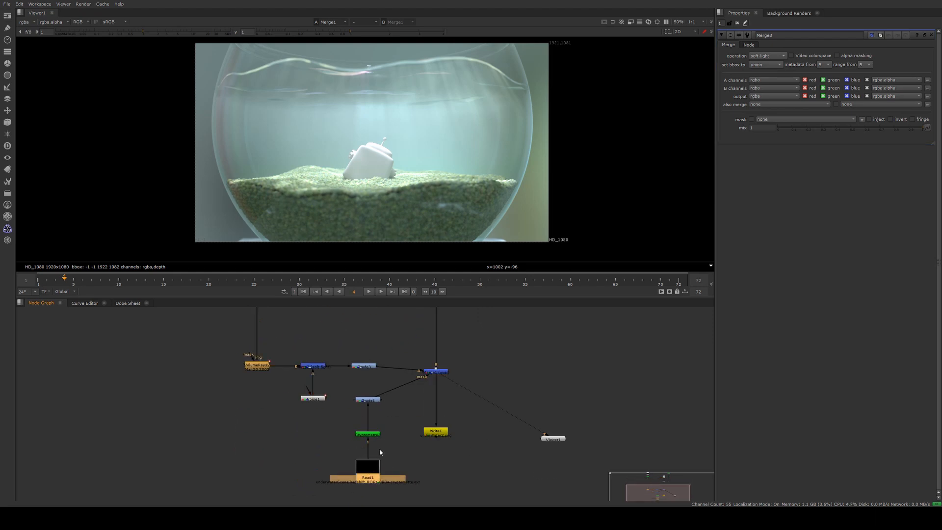
click(373, 435)
key(1)
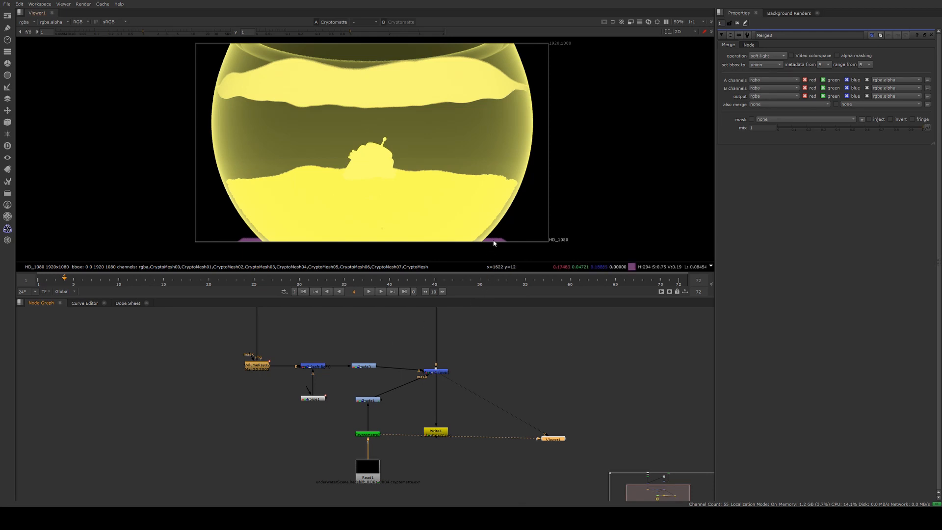
click(368, 400)
key(1)
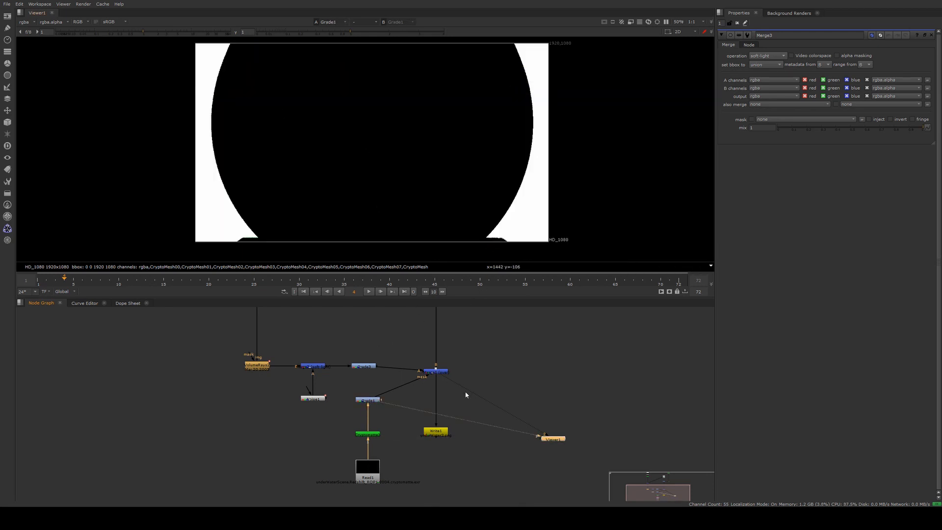
click(437, 373)
key(1)
scroll(313, 127, up, 2)
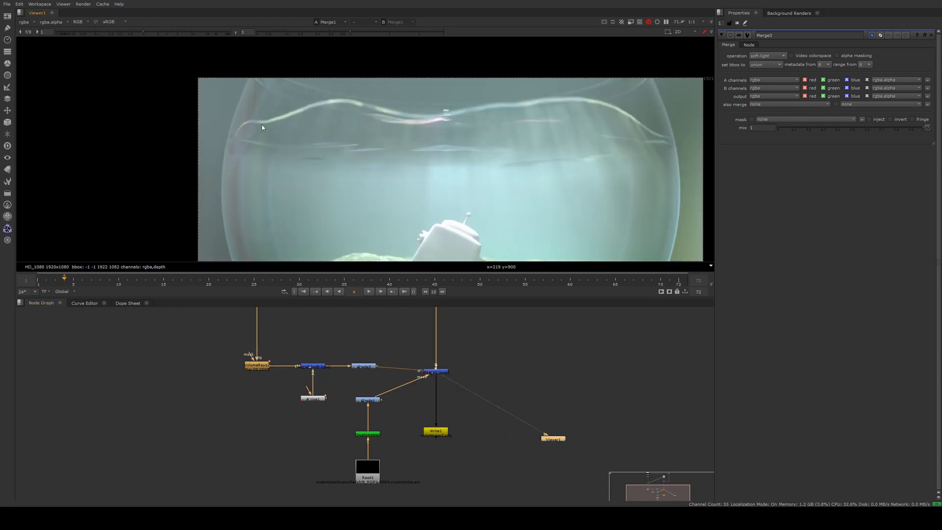
middle_drag(465, 206, 412, 162)
scroll(453, 126, down, 2)
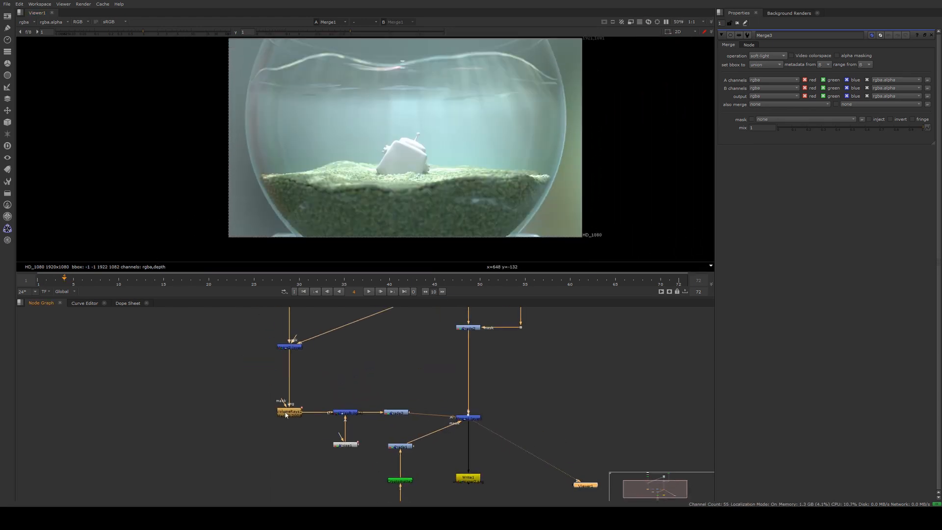
scroll(385, 120, up, 3)
middle_drag(417, 111, 400, 138)
View the graded rays output and open the Grade and Merge1 properties to review their settings.
click(398, 413)
key(1)
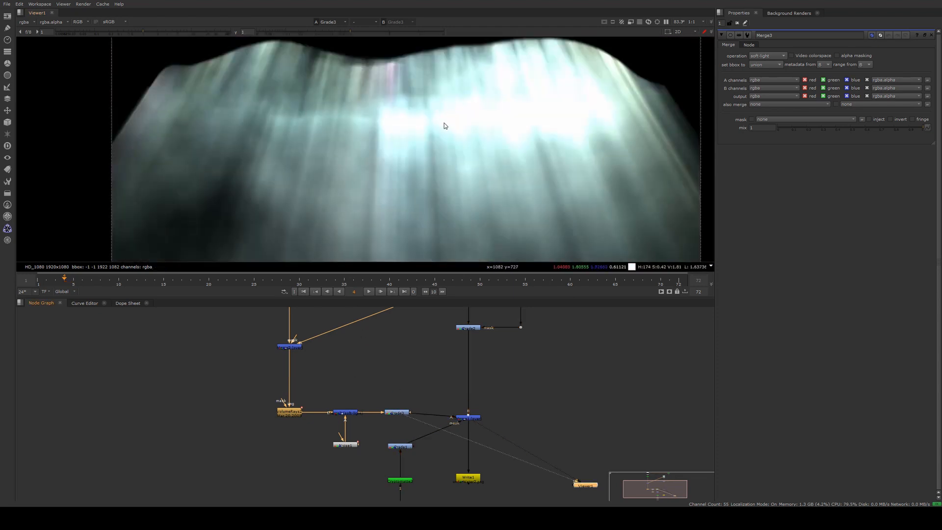
double_click(402, 415)
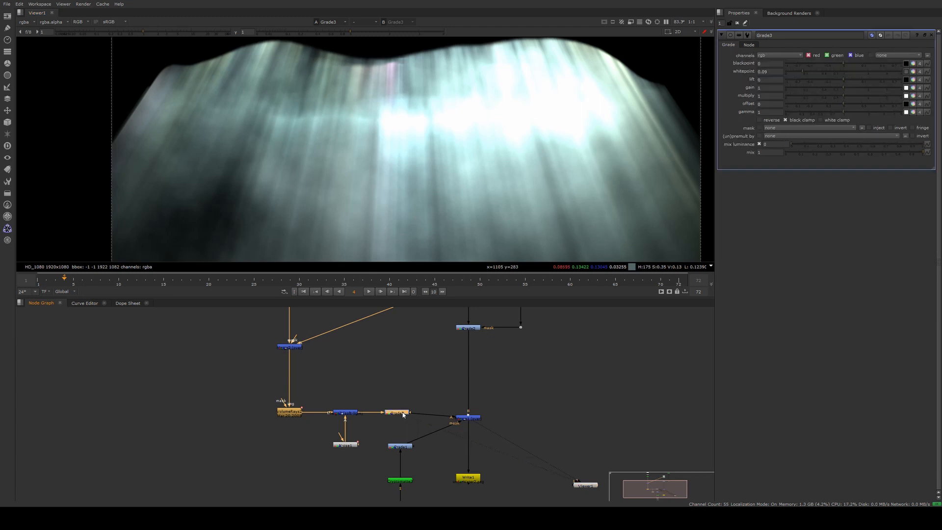
double_click(468, 418)
key(1)
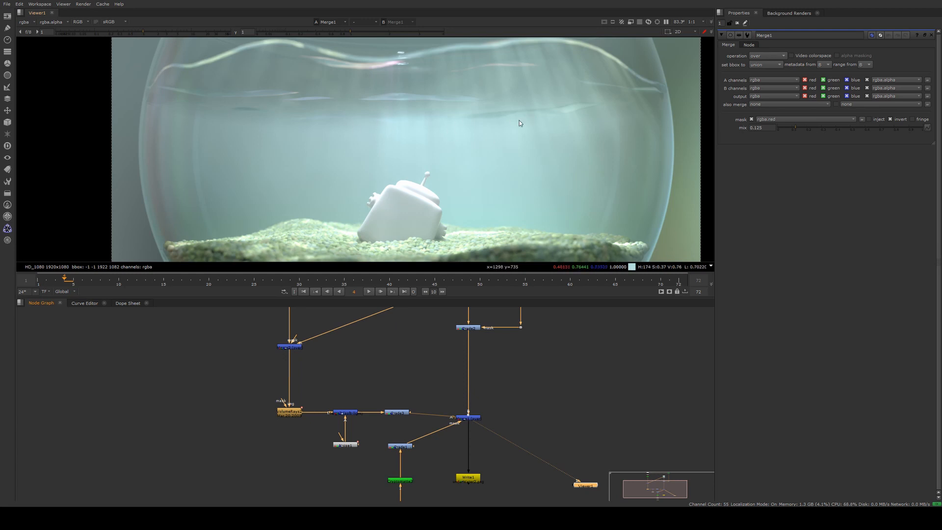
scroll(420, 126, down, 3)
scroll(421, 123, down, 1)
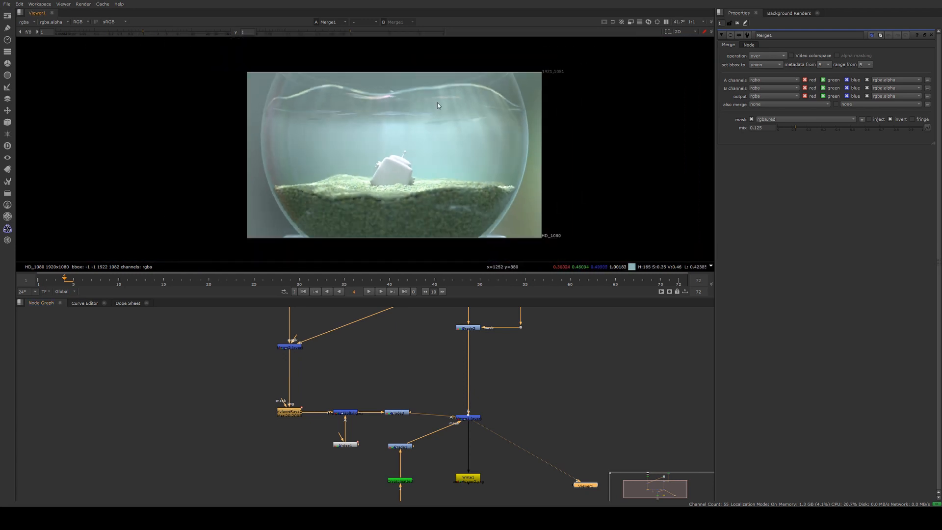
middle_drag(400, 149, 402, 119)
Play the composite from the first frame and scrub through the timeline to review the rays.
click(349, 413)
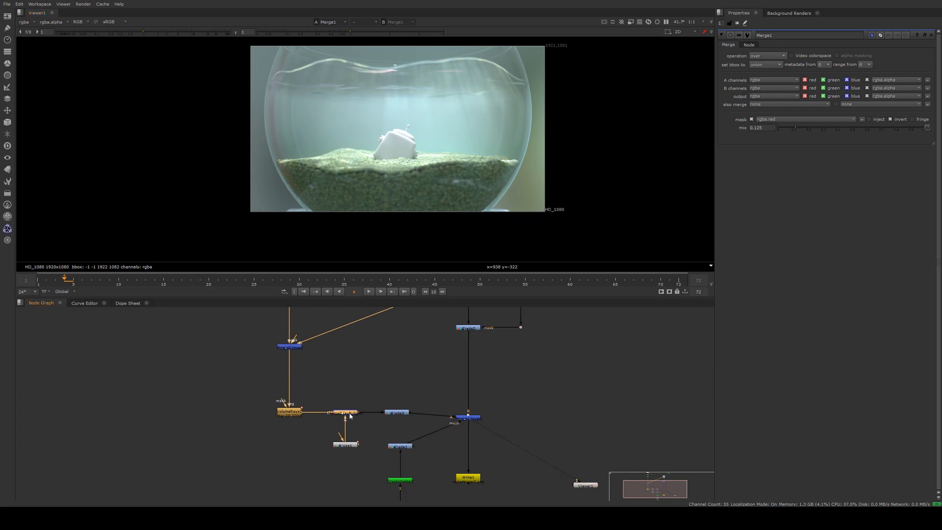
click(304, 293)
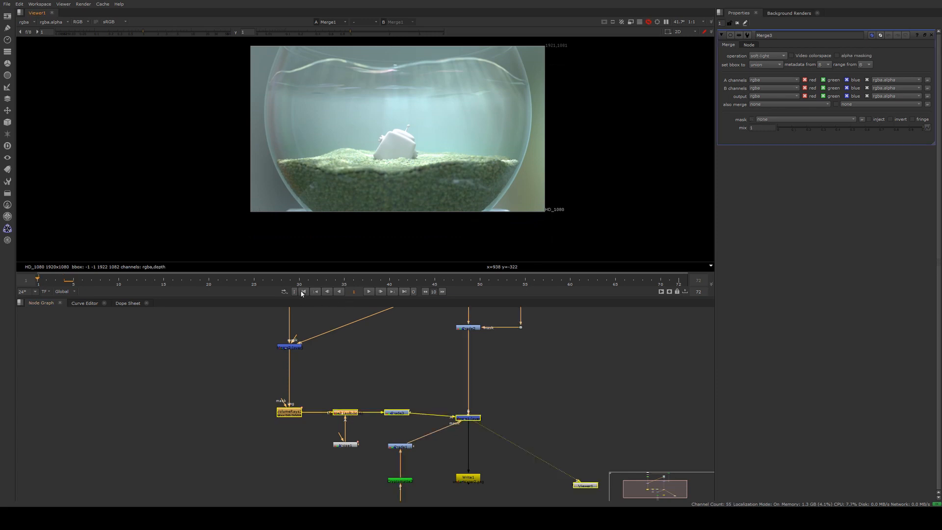
click(370, 292)
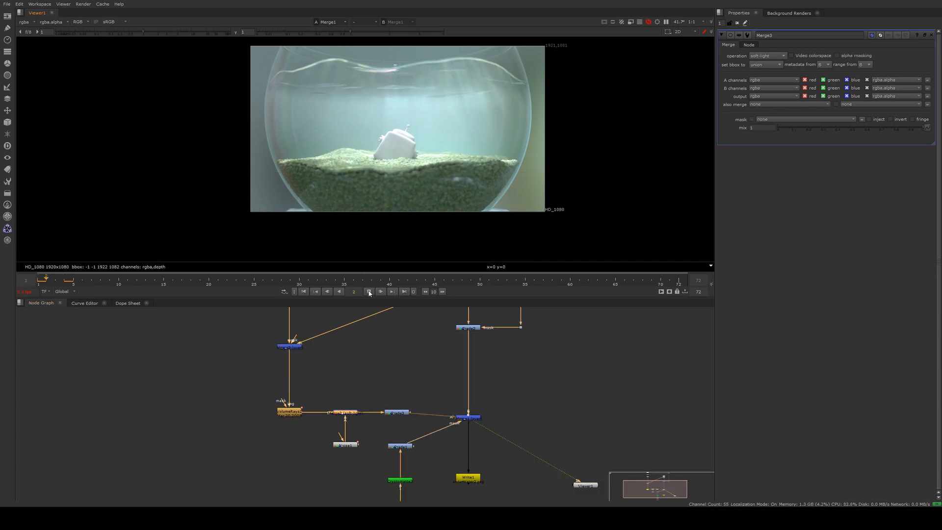
click(77, 276)
drag(76, 272, 209, 289)
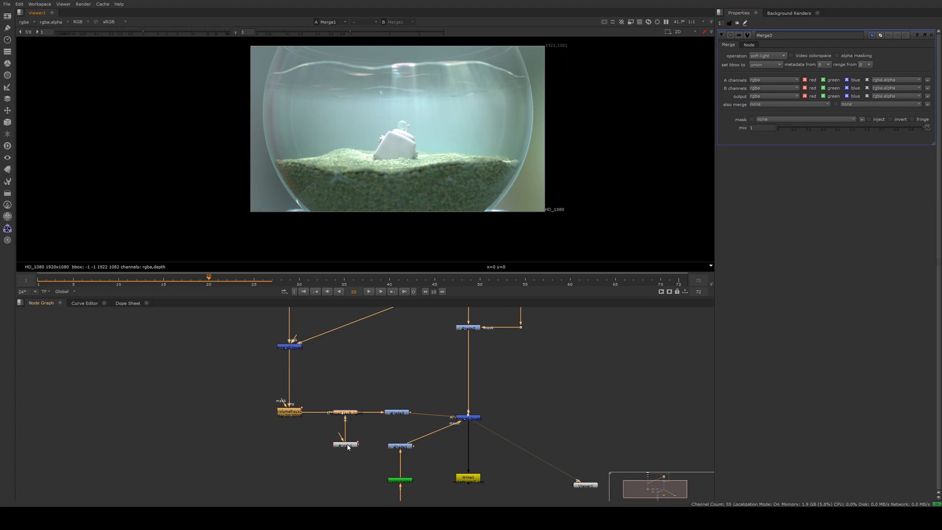
Open the Noise node's properties and scrub the timeline to check its animated z value.
click(282, 417)
double_click(348, 446)
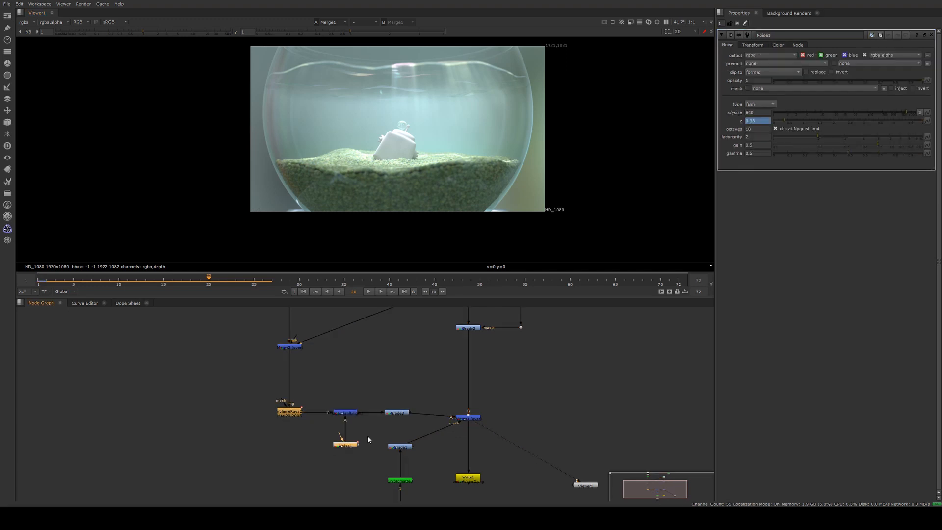
click(759, 120)
drag(178, 283, 63, 283)
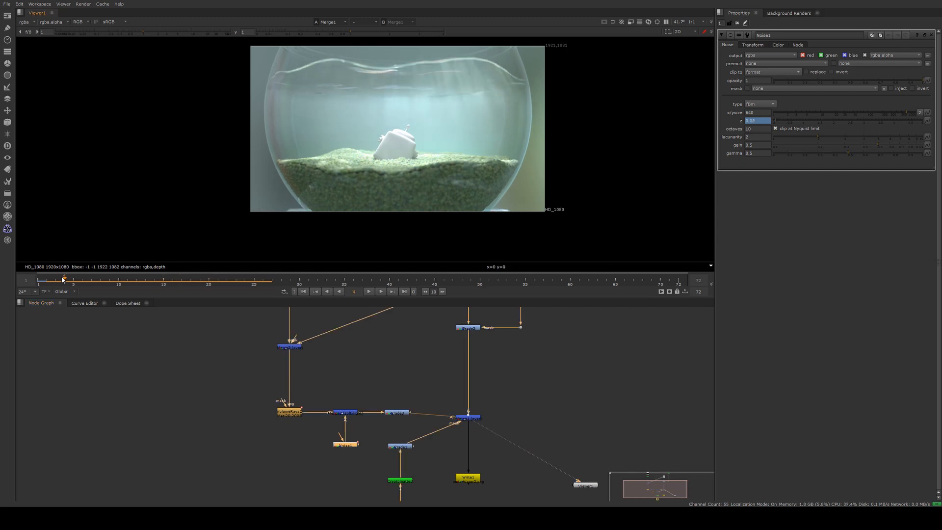